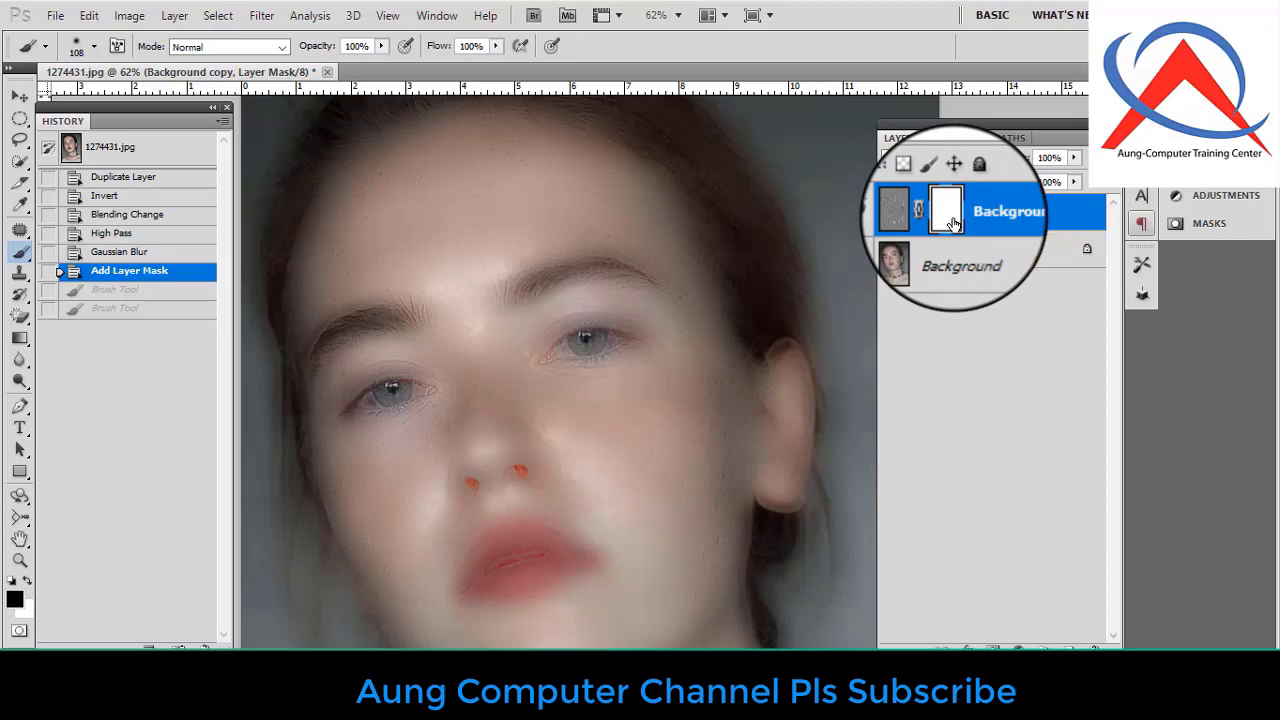
# Invert the Background copy layer's mask to black and choose the Brush tool for painting on it.
pyautogui.hotkey('ctrl', 'i')
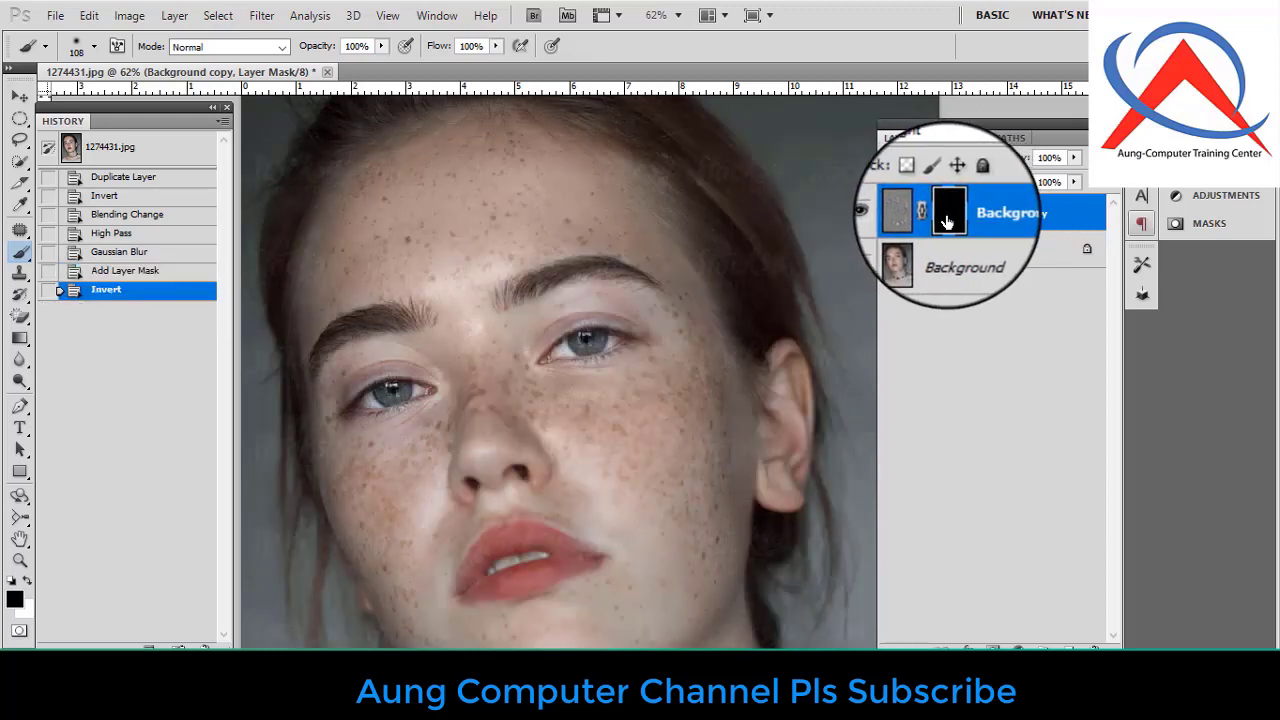
pyautogui.rightClick(20, 249)
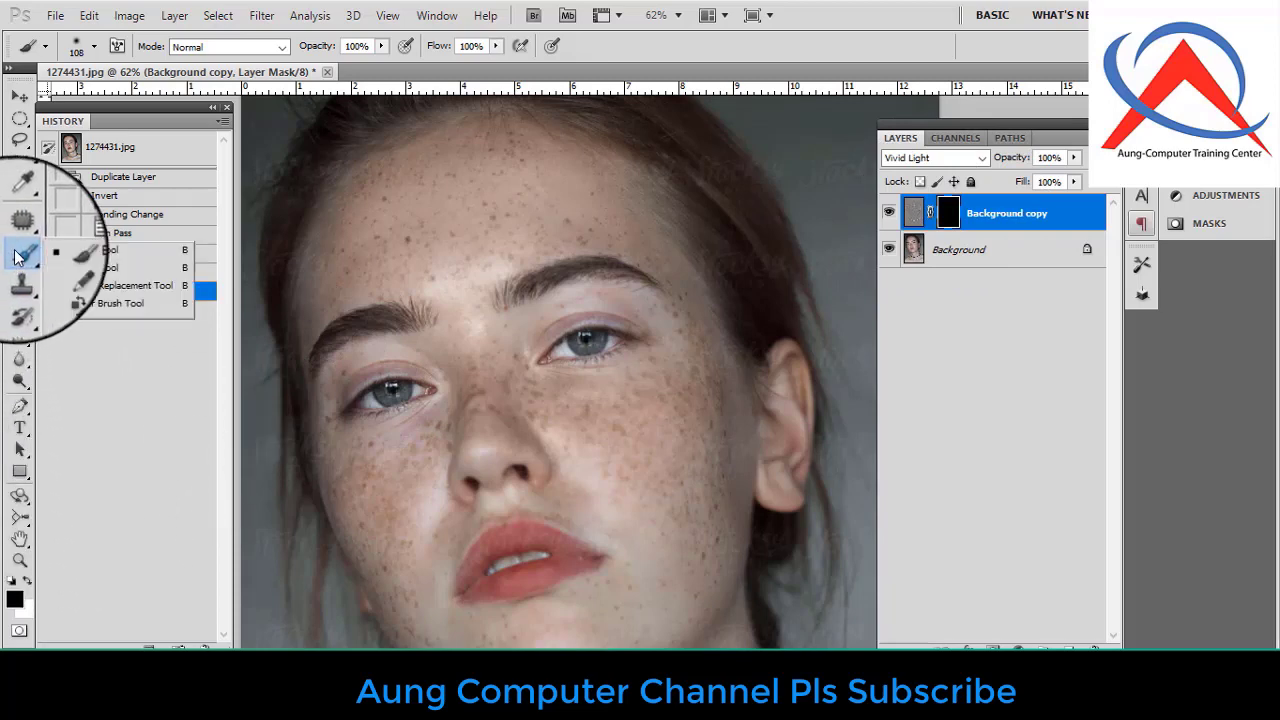
pyautogui.click(100, 254)
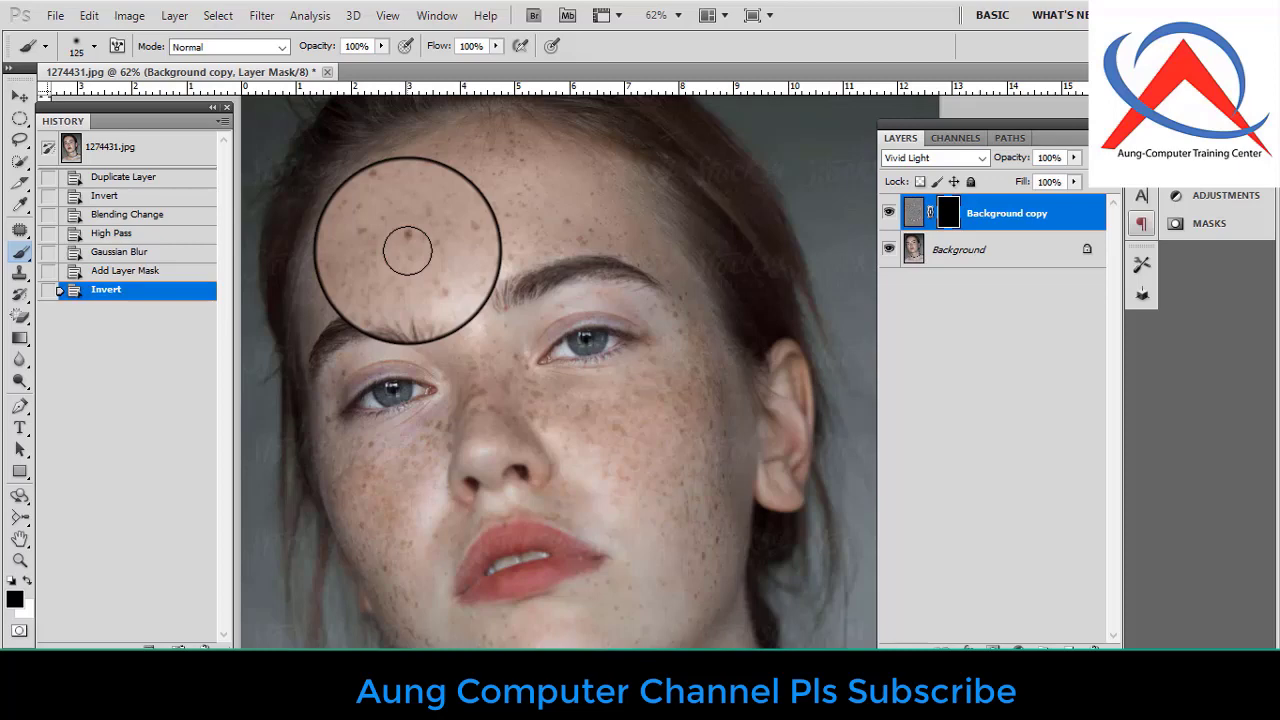
# Set the brush size to 100 px and make white the foreground colour.
pyautogui.rightClick(403, 230)
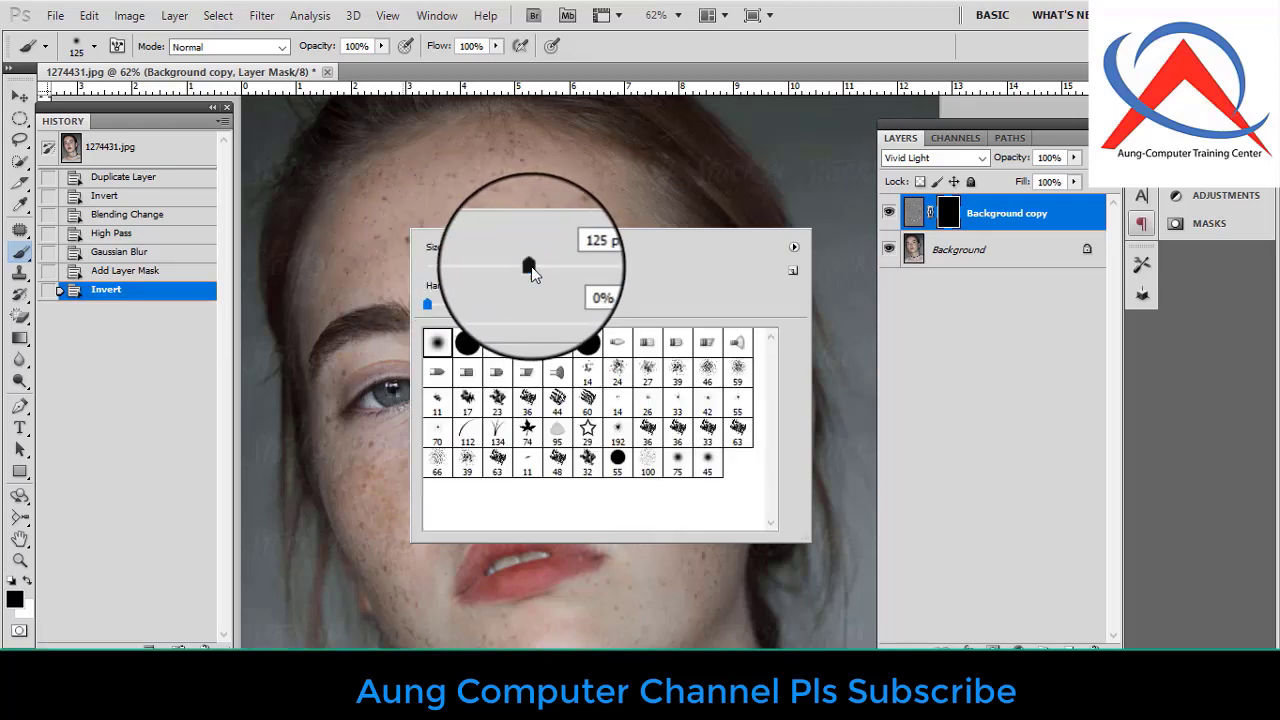
pyautogui.moveTo(529, 266)
pyautogui.mouseDown()
pyautogui.moveTo(506, 263)
pyautogui.moveTo(612, 266)
pyautogui.moveTo(489, 276)
pyautogui.moveTo(515, 267)
pyautogui.mouseUp()
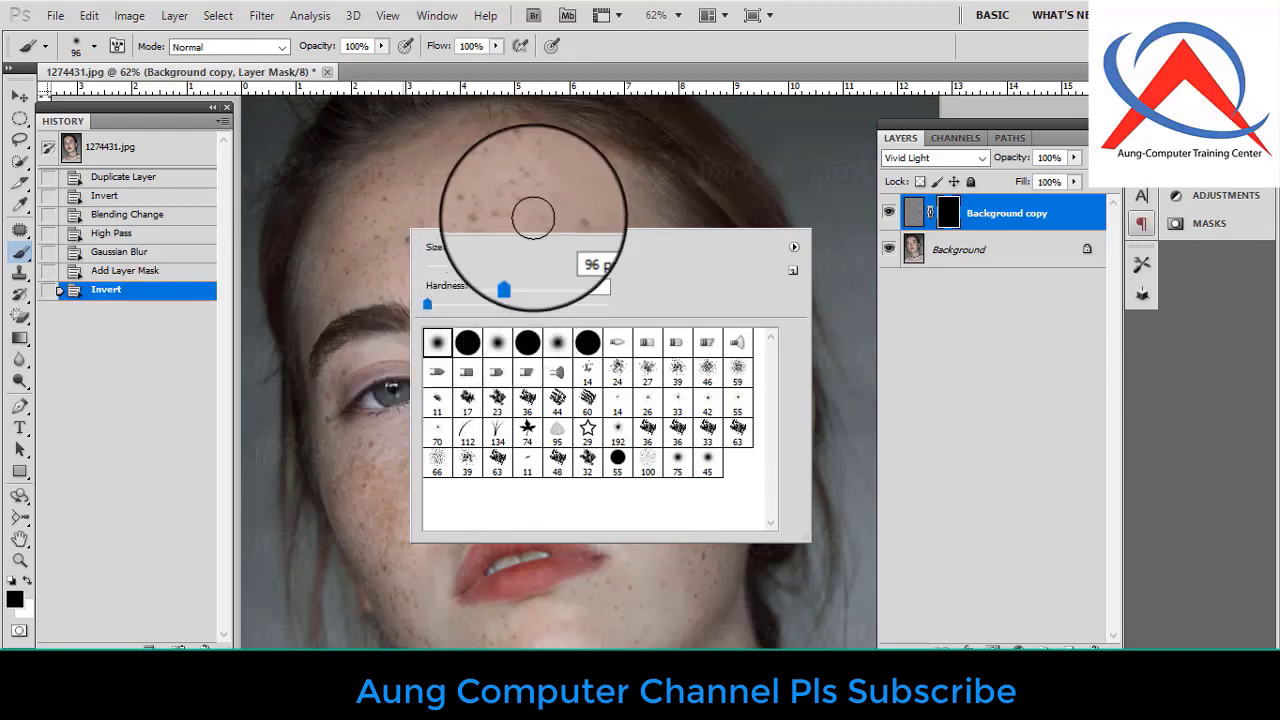
pyautogui.moveTo(517, 270); pyautogui.dragTo(519, 268)
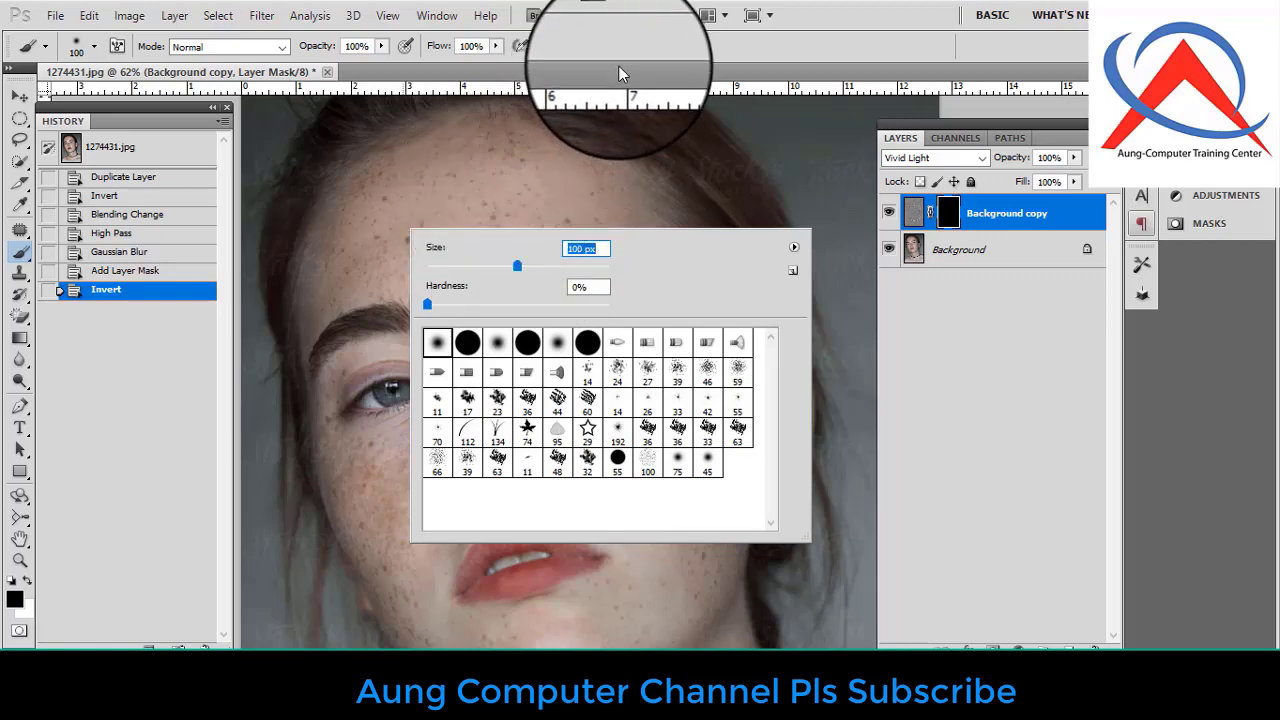
pyautogui.press('Return')
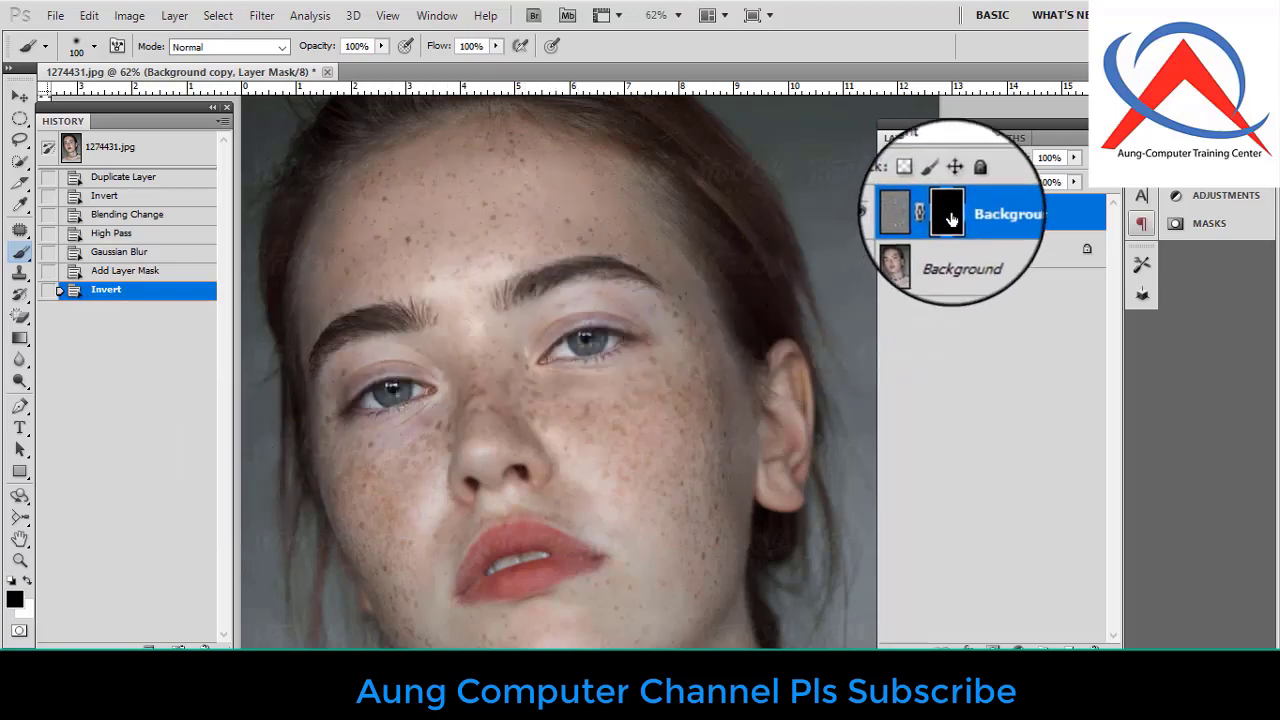
pyautogui.click(26, 579)
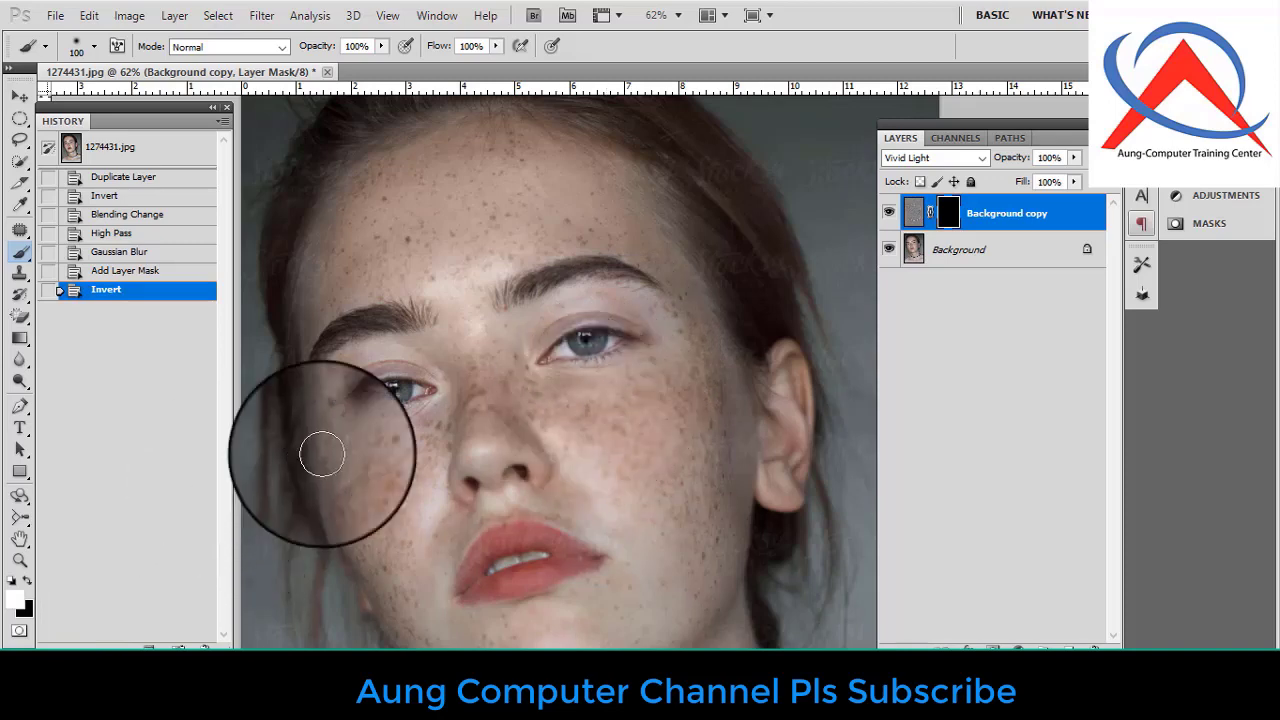
# Paint white on the layer mask over the forehead and the temple beside the eyebrow to smooth the freckles.
pyautogui.scroll(2, 606, 432)
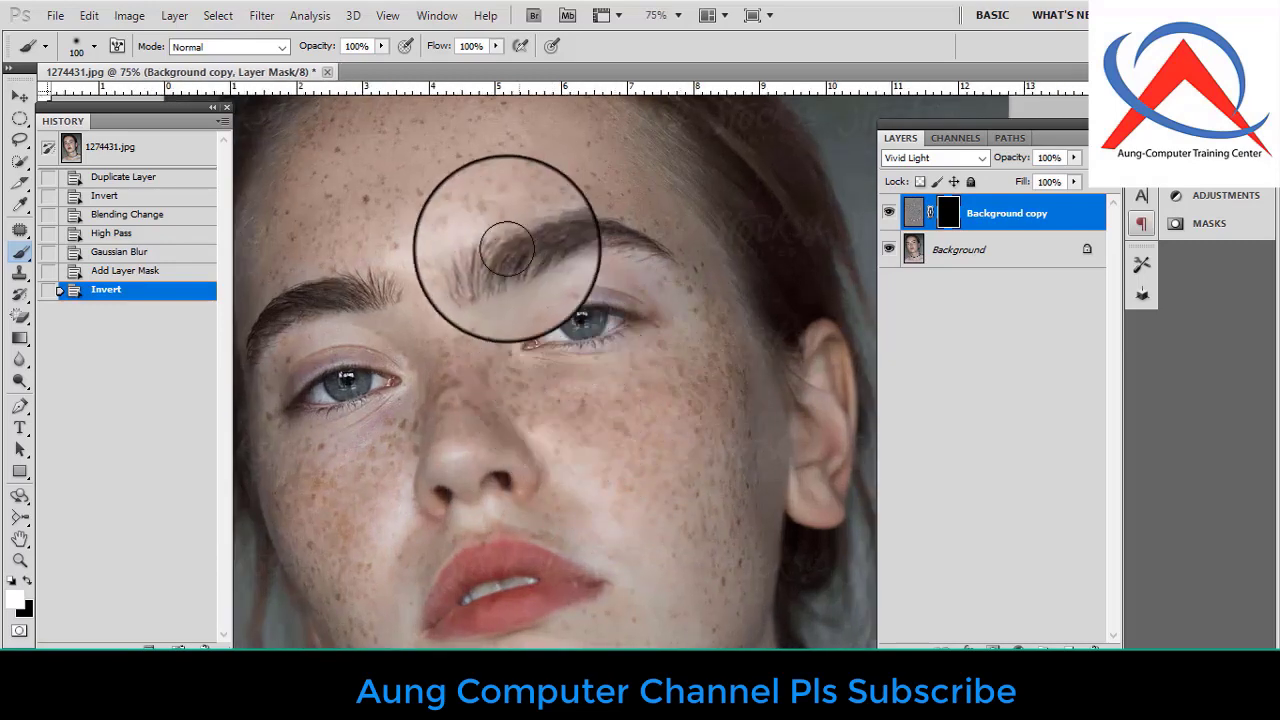
pyautogui.scroll(4, 531, 167)
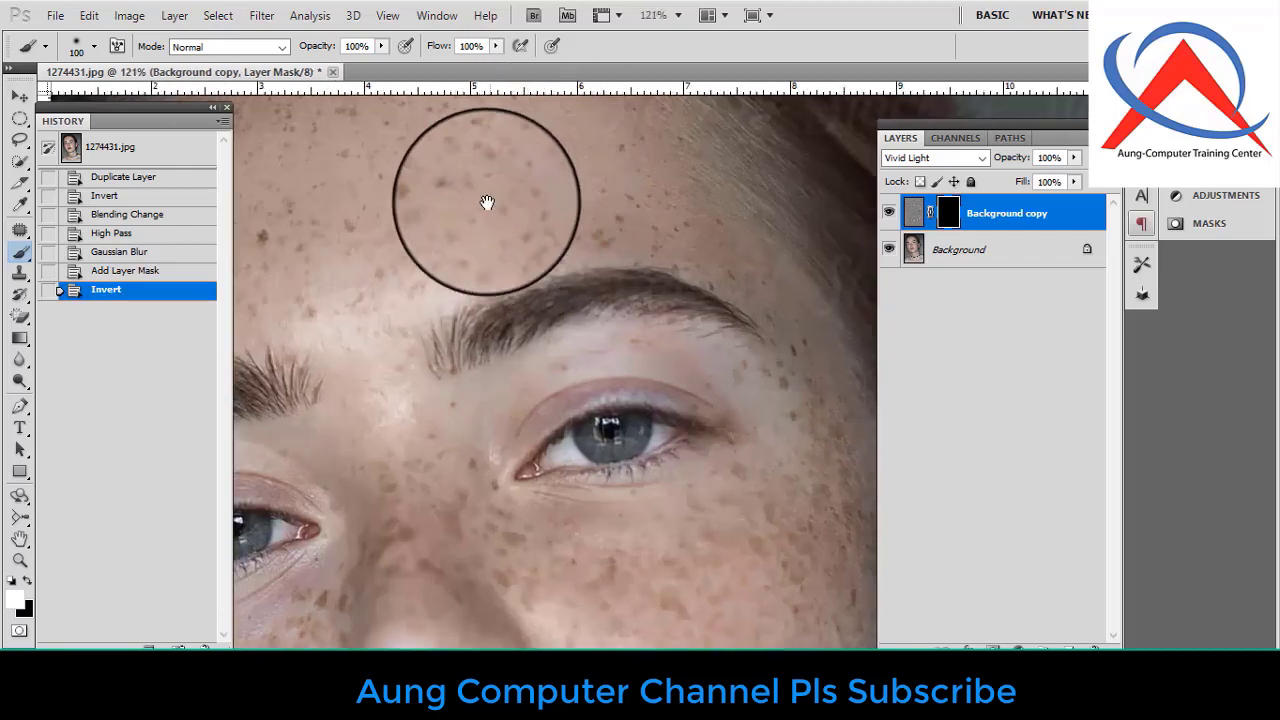
pyautogui.moveTo(486, 203)
pyautogui.mouseDown()
pyautogui.moveTo(610, 355)
pyautogui.moveTo(519, 338)
pyautogui.moveTo(588, 267)
pyautogui.moveTo(464, 283)
pyautogui.moveTo(512, 248)
pyautogui.moveTo(403, 292)
pyautogui.moveTo(653, 246)
pyautogui.moveTo(530, 388)
pyautogui.moveTo(719, 356)
pyautogui.moveTo(437, 407)
pyautogui.moveTo(430, 336)
pyautogui.moveTo(354, 372)
pyautogui.moveTo(379, 288)
pyautogui.moveTo(337, 309)
pyautogui.moveTo(612, 282)
pyautogui.moveTo(570, 287)
pyautogui.mouseUp()
pyautogui.scroll(-2, 585, 298)
pyautogui.moveTo(632, 320)
pyautogui.mouseDown()
pyautogui.moveTo(503, 314)
pyautogui.moveTo(485, 298)
pyautogui.mouseUp()
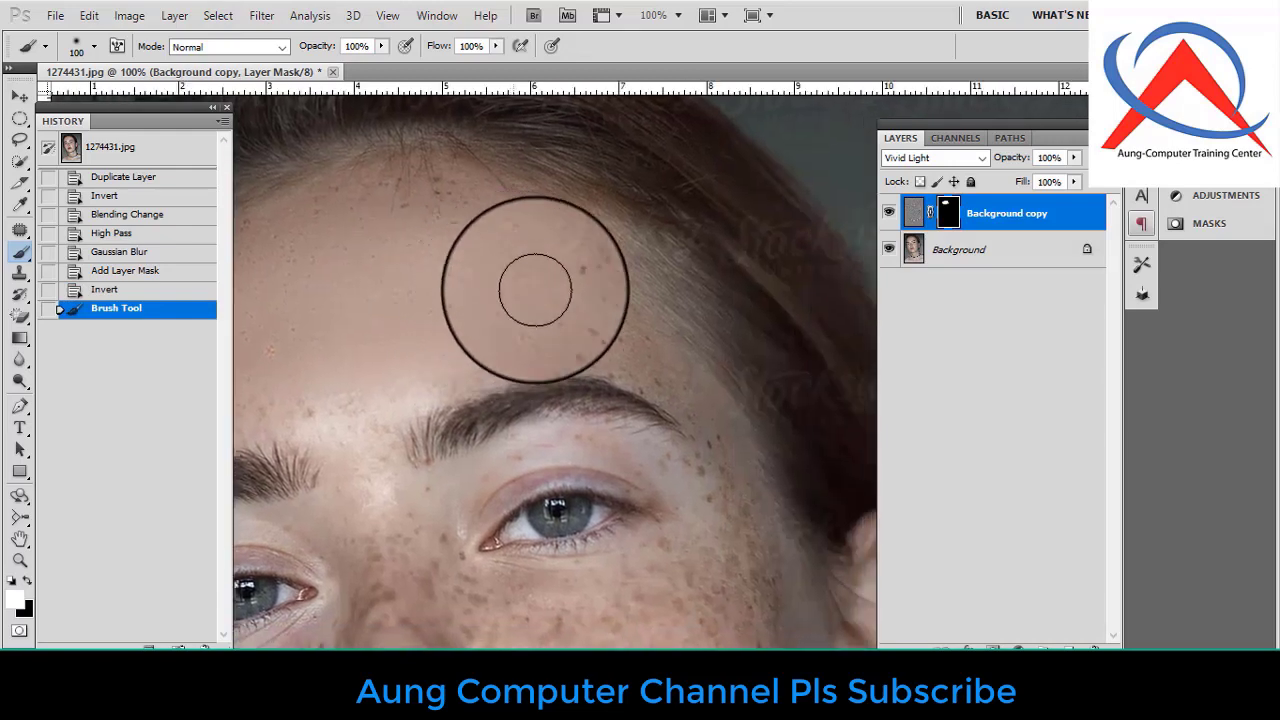
pyautogui.moveTo(563, 325); pyautogui.dragTo(586, 319)
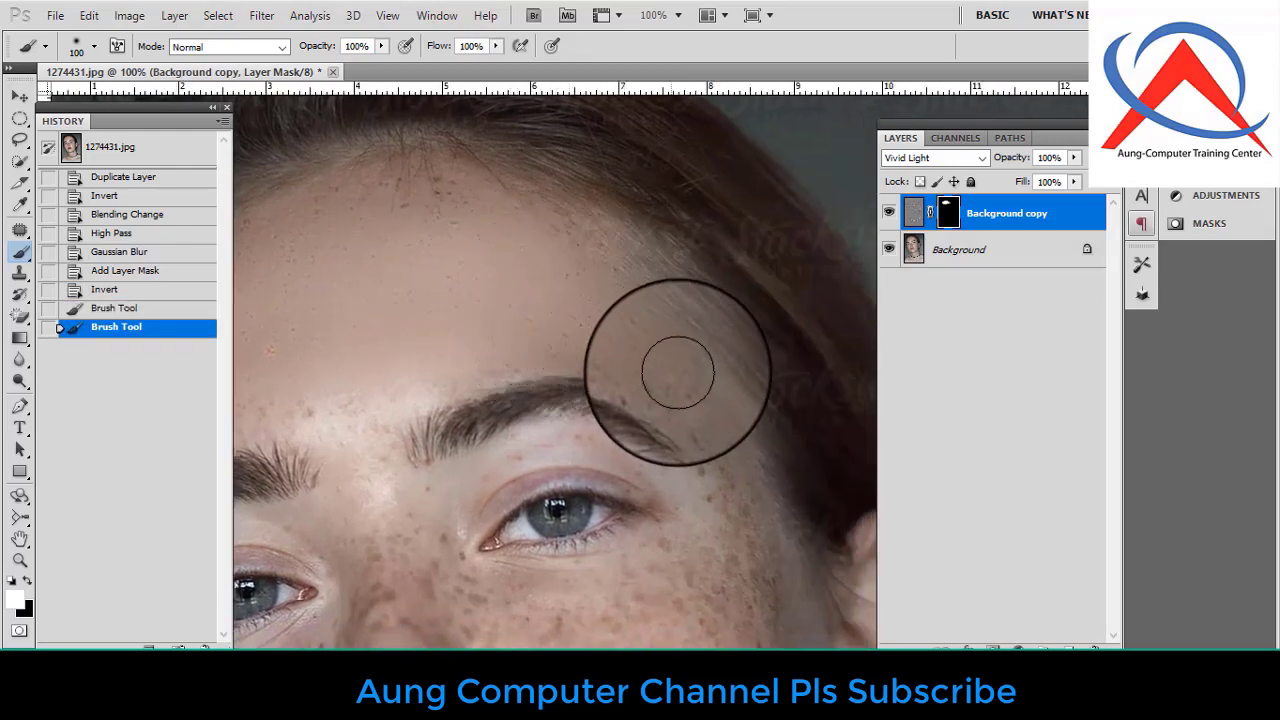
pyautogui.moveTo(669, 379)
pyautogui.mouseDown()
pyautogui.moveTo(726, 443)
pyautogui.moveTo(751, 535)
pyautogui.moveTo(740, 508)
pyautogui.moveTo(743, 573)
pyautogui.moveTo(740, 551)
pyautogui.moveTo(711, 537)
pyautogui.moveTo(694, 371)
pyautogui.mouseUp()
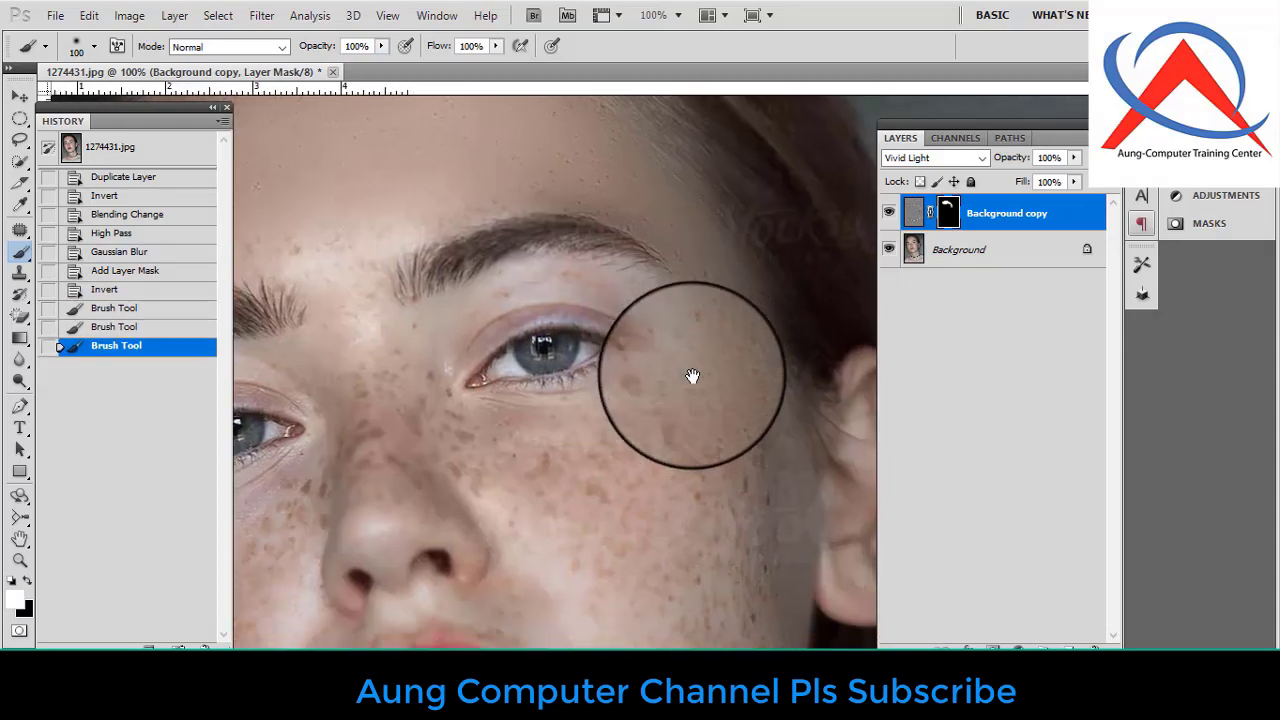
# Paint white on the layer mask over both cheeks, the jaw and the chin to smooth the freckled skin.
pyautogui.moveTo(637, 436); pyautogui.dragTo(538, 444)
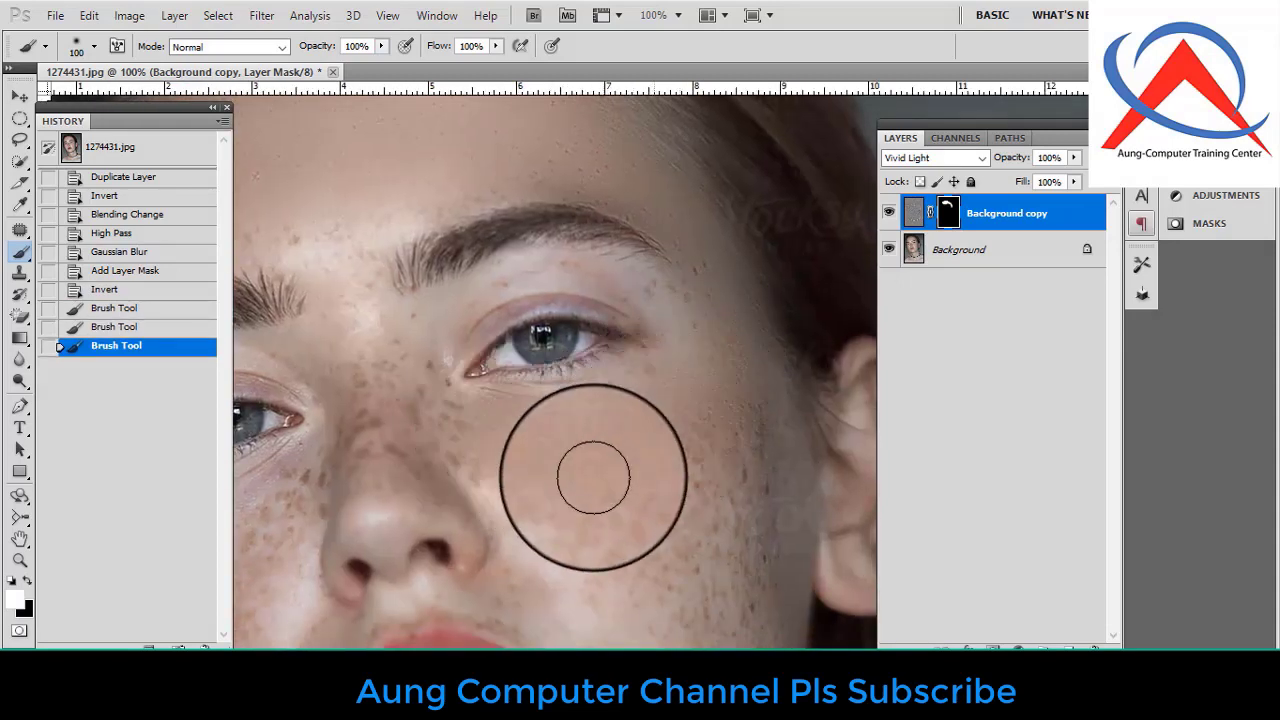
pyautogui.moveTo(644, 556)
pyautogui.mouseDown()
pyautogui.moveTo(745, 434)
pyautogui.moveTo(538, 500)
pyautogui.moveTo(568, 485)
pyautogui.moveTo(459, 414)
pyautogui.moveTo(466, 440)
pyautogui.moveTo(452, 426)
pyautogui.moveTo(496, 460)
pyautogui.moveTo(655, 493)
pyautogui.moveTo(729, 467)
pyautogui.moveTo(735, 532)
pyautogui.moveTo(661, 354)
pyautogui.moveTo(680, 352)
pyautogui.moveTo(675, 296)
pyautogui.moveTo(659, 457)
pyautogui.moveTo(642, 383)
pyautogui.moveTo(603, 449)
pyautogui.moveTo(560, 418)
pyautogui.moveTo(630, 329)
pyautogui.moveTo(667, 366)
pyautogui.moveTo(689, 428)
pyautogui.mouseUp()
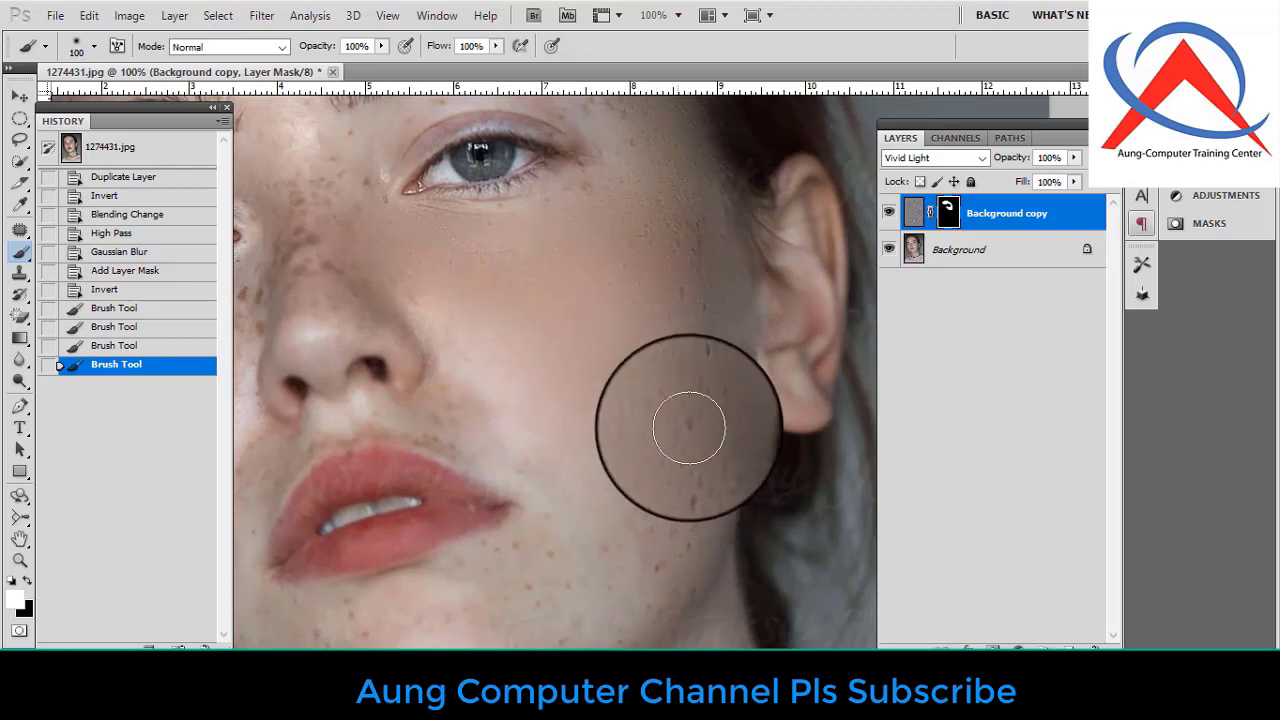
pyautogui.moveTo(676, 509)
pyautogui.mouseDown()
pyautogui.moveTo(653, 533)
pyautogui.moveTo(652, 352)
pyautogui.moveTo(649, 413)
pyautogui.moveTo(646, 403)
pyautogui.moveTo(582, 501)
pyautogui.moveTo(588, 510)
pyautogui.moveTo(645, 425)
pyautogui.mouseUp()
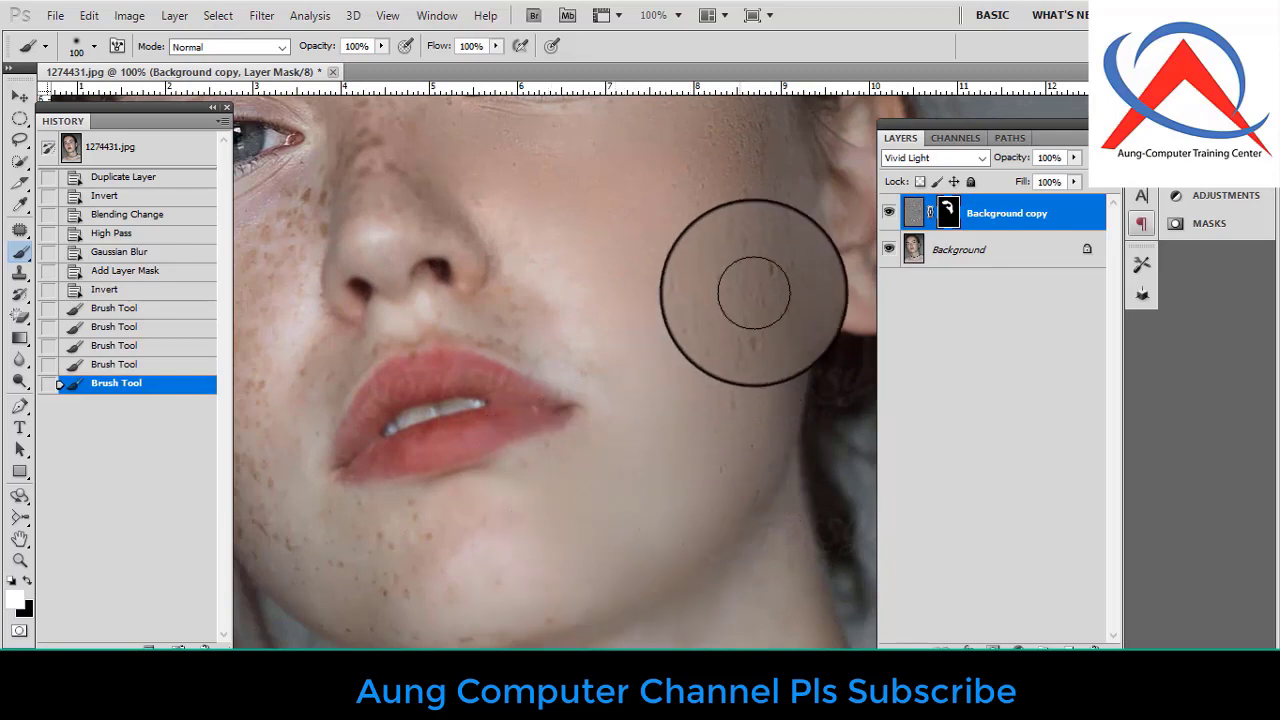
pyautogui.moveTo(562, 493); pyautogui.dragTo(729, 450)
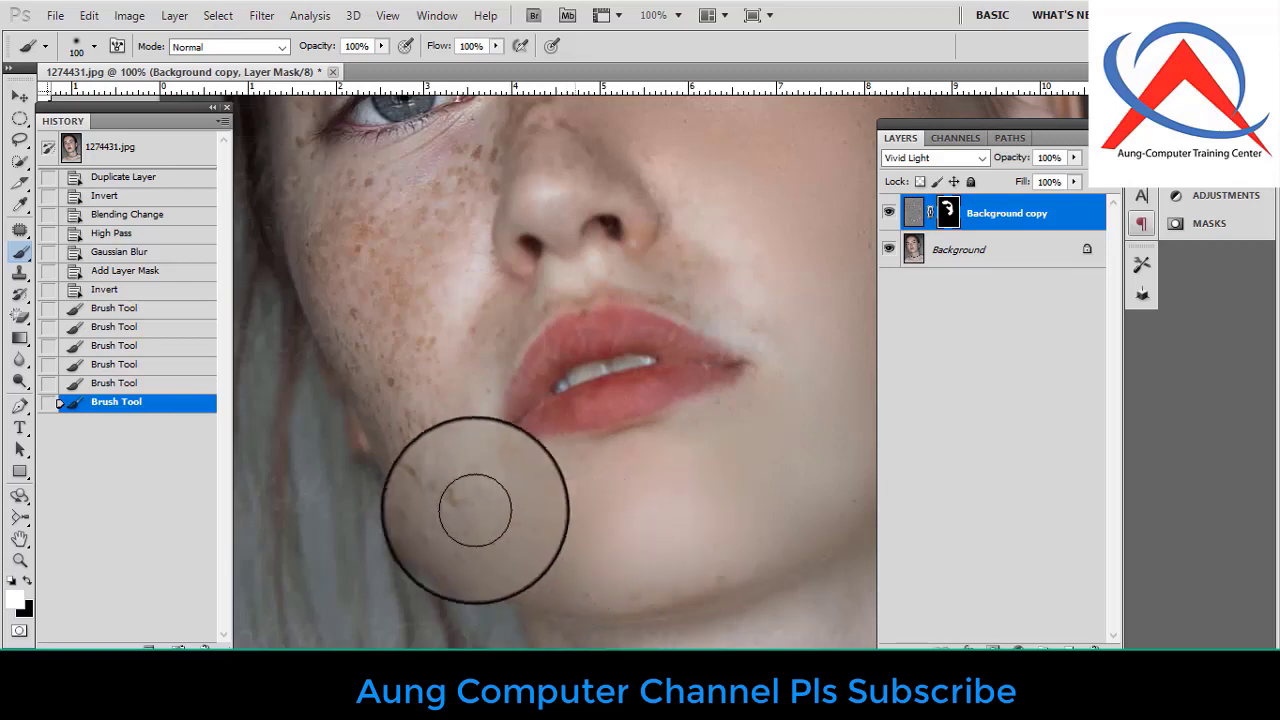
pyautogui.moveTo(418, 416)
pyautogui.mouseDown()
pyautogui.moveTo(420, 291)
pyautogui.moveTo(363, 223)
pyautogui.moveTo(334, 217)
pyautogui.moveTo(336, 251)
pyautogui.moveTo(346, 207)
pyautogui.moveTo(449, 157)
pyautogui.moveTo(311, 300)
pyautogui.moveTo(363, 342)
pyautogui.moveTo(449, 531)
pyautogui.moveTo(587, 291)
pyautogui.mouseUp()
pyautogui.scroll(6, 600, 271)
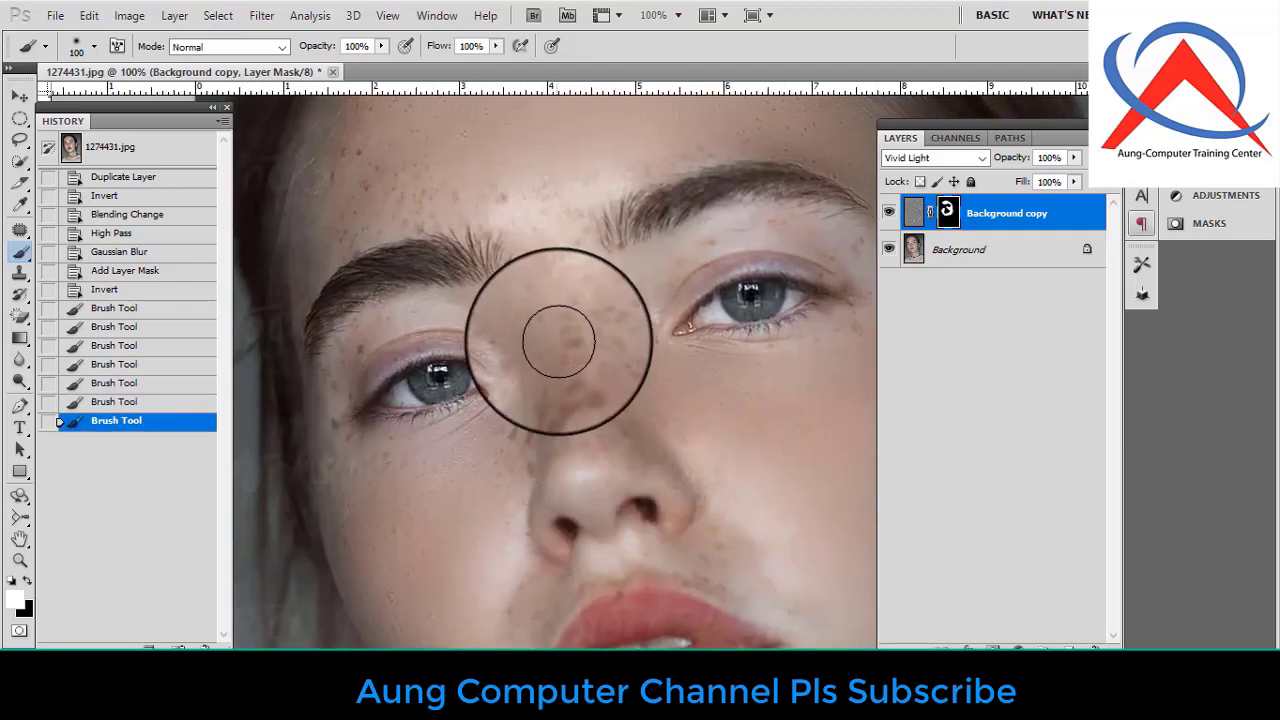
# Reduce the brush size to 70 px and paint white on the mask over the nose, its bridge and the skin above the lips.
pyautogui.scroll(1, 557, 320)
pyautogui.scroll(1, 564, 344)
pyautogui.press('[')
pyautogui.press('[')
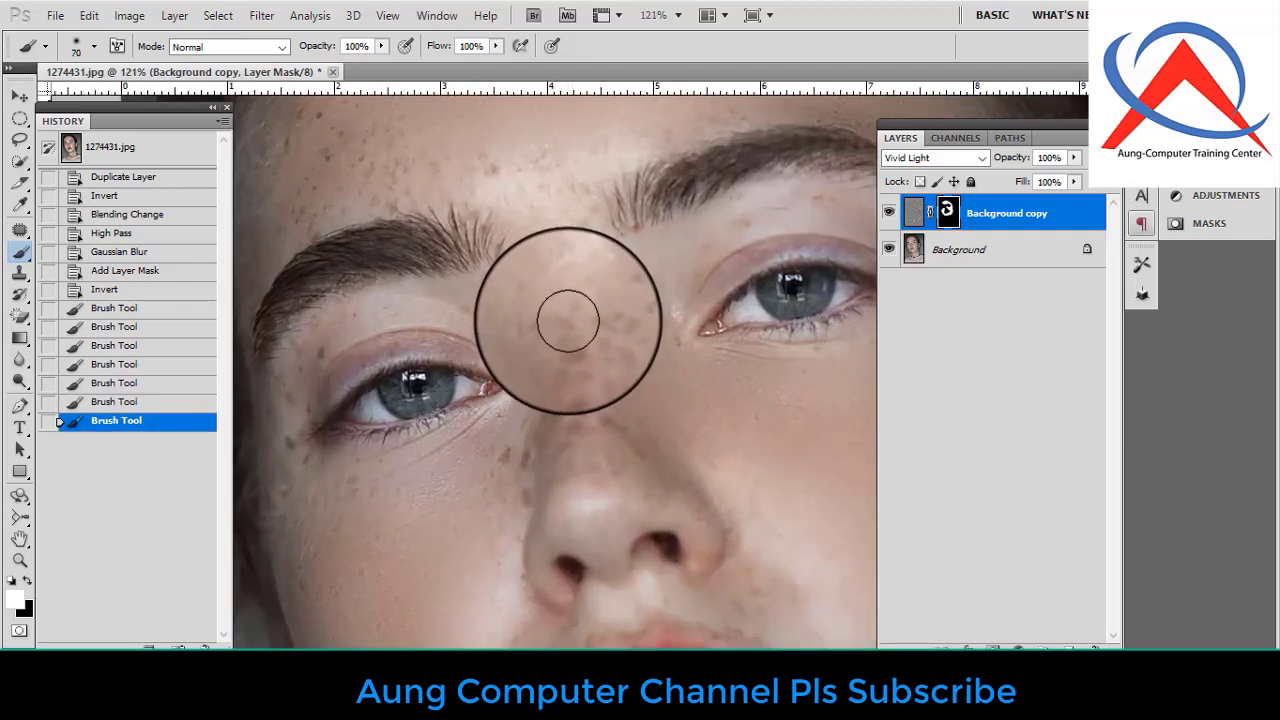
pyautogui.moveTo(568, 318)
pyautogui.mouseDown()
pyautogui.moveTo(578, 413)
pyautogui.moveTo(603, 315)
pyautogui.moveTo(663, 464)
pyautogui.moveTo(614, 432)
pyautogui.moveTo(522, 466)
pyautogui.moveTo(508, 493)
pyautogui.moveTo(523, 452)
pyautogui.moveTo(589, 426)
pyautogui.moveTo(697, 466)
pyautogui.moveTo(737, 510)
pyautogui.moveTo(737, 552)
pyautogui.moveTo(686, 434)
pyautogui.mouseUp()
pyautogui.press('space')
pyautogui.moveTo(680, 503)
pyautogui.mouseDown()
pyautogui.moveTo(697, 473)
pyautogui.moveTo(739, 490)
pyautogui.moveTo(646, 495)
pyautogui.moveTo(631, 481)
pyautogui.moveTo(669, 501)
pyautogui.moveTo(640, 504)
pyautogui.moveTo(579, 486)
pyautogui.moveTo(572, 505)
pyautogui.moveTo(529, 509)
pyautogui.mouseUp()
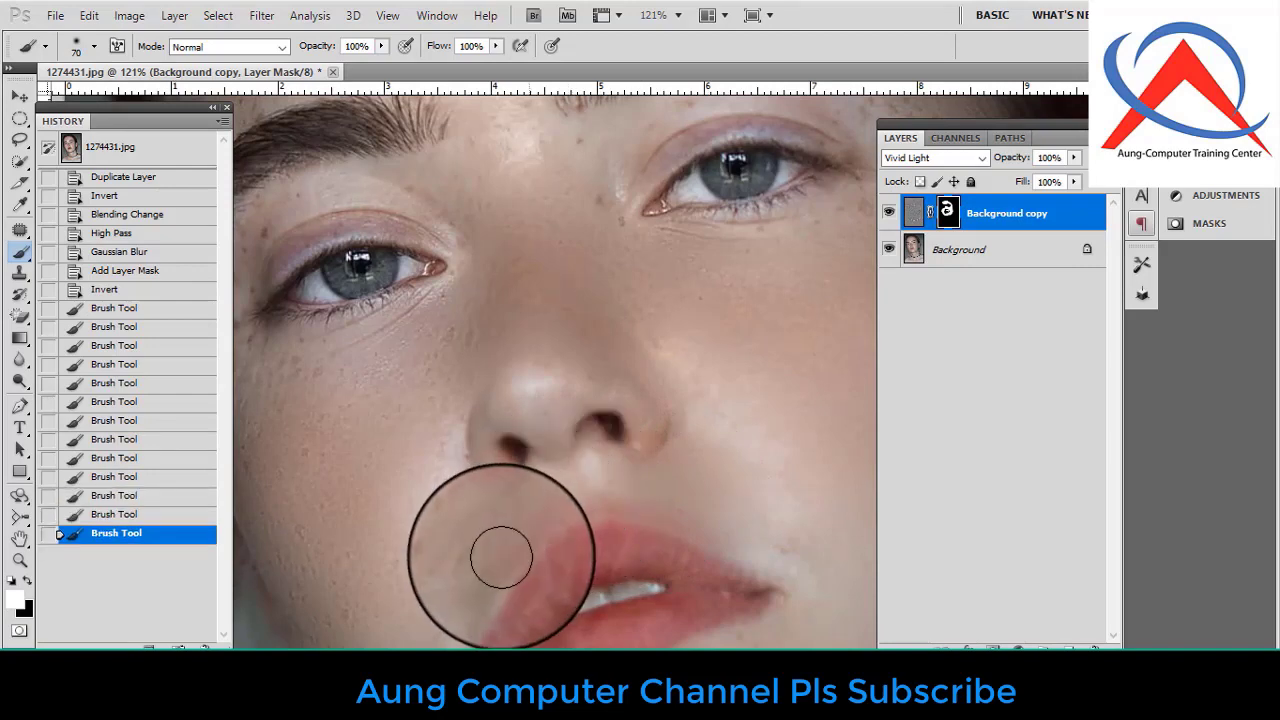
pyautogui.moveTo(457, 529)
pyautogui.mouseDown()
pyautogui.moveTo(568, 516)
pyautogui.moveTo(562, 541)
pyautogui.moveTo(534, 351)
pyautogui.mouseUp()
pyautogui.moveTo(777, 344)
pyautogui.mouseDown()
pyautogui.moveTo(769, 439)
pyautogui.moveTo(639, 525)
pyautogui.moveTo(726, 491)
pyautogui.moveTo(670, 473)
pyautogui.moveTo(651, 392)
pyautogui.moveTo(610, 438)
pyautogui.moveTo(654, 412)
pyautogui.moveTo(572, 447)
pyautogui.moveTo(668, 417)
pyautogui.moveTo(522, 471)
pyautogui.moveTo(592, 439)
pyautogui.moveTo(452, 448)
pyautogui.moveTo(631, 449)
pyautogui.mouseUp()
pyautogui.scroll(-2, 631, 449)
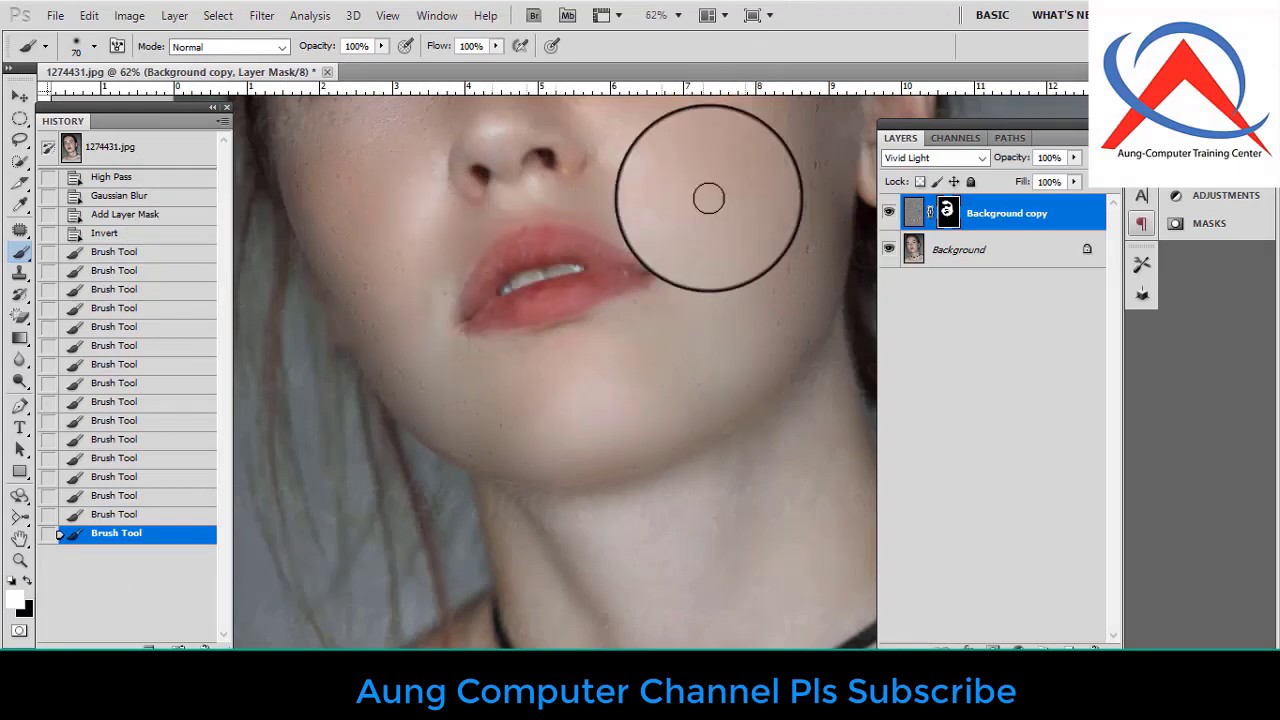
# Paint white on the mask around the outer corner of the eye farther from the ear and across the forehead up to the hairline.
pyautogui.scroll(-1, 706, 194)
pyautogui.moveTo(517, 152); pyautogui.dragTo(620, 343)
pyautogui.scroll(3, 586, 294)
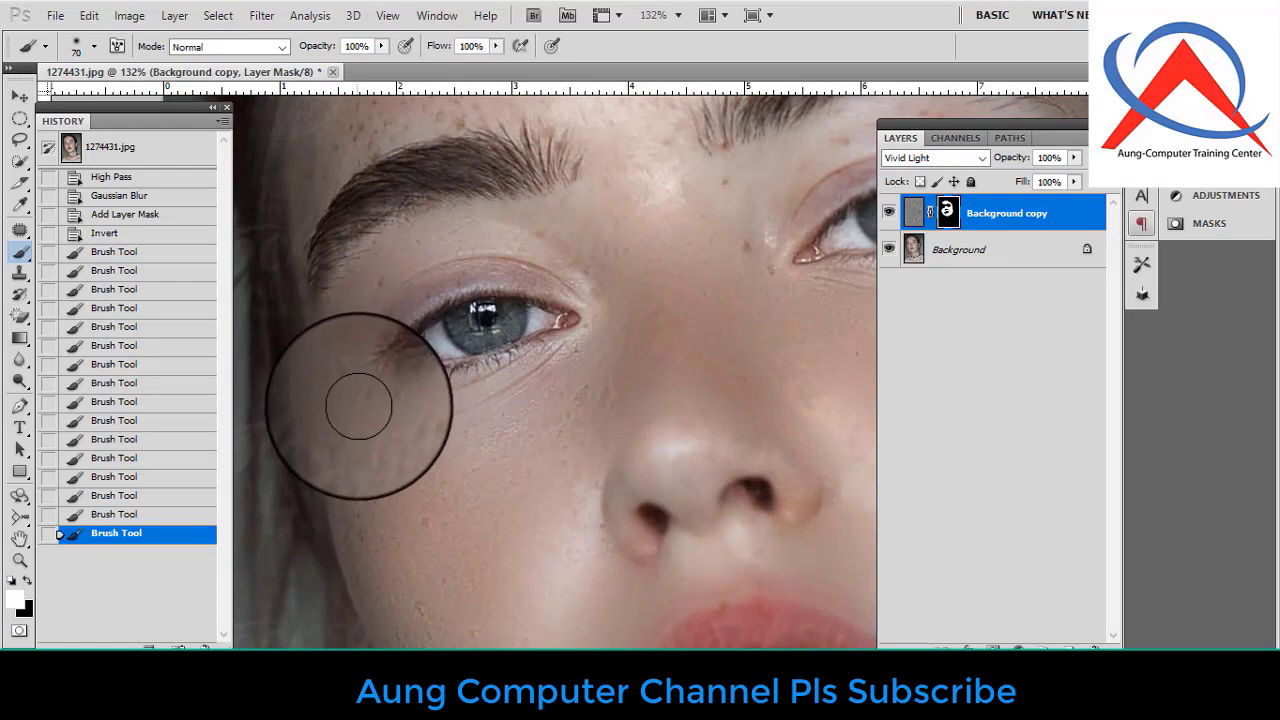
pyautogui.moveTo(404, 436); pyautogui.dragTo(560, 360)
pyautogui.moveTo(592, 231)
pyautogui.mouseDown()
pyautogui.moveTo(526, 229)
pyautogui.moveTo(586, 280)
pyautogui.moveTo(727, 521)
pyautogui.mouseUp()
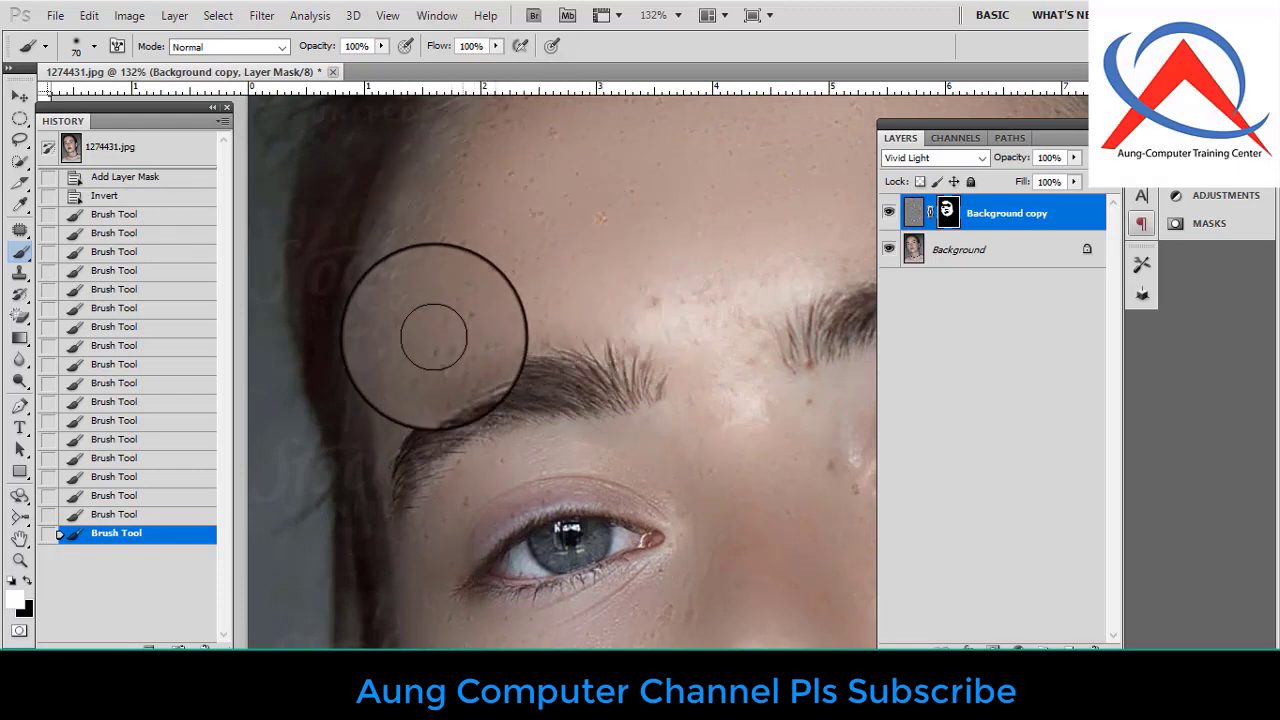
pyautogui.moveTo(624, 222); pyautogui.dragTo(489, 359)
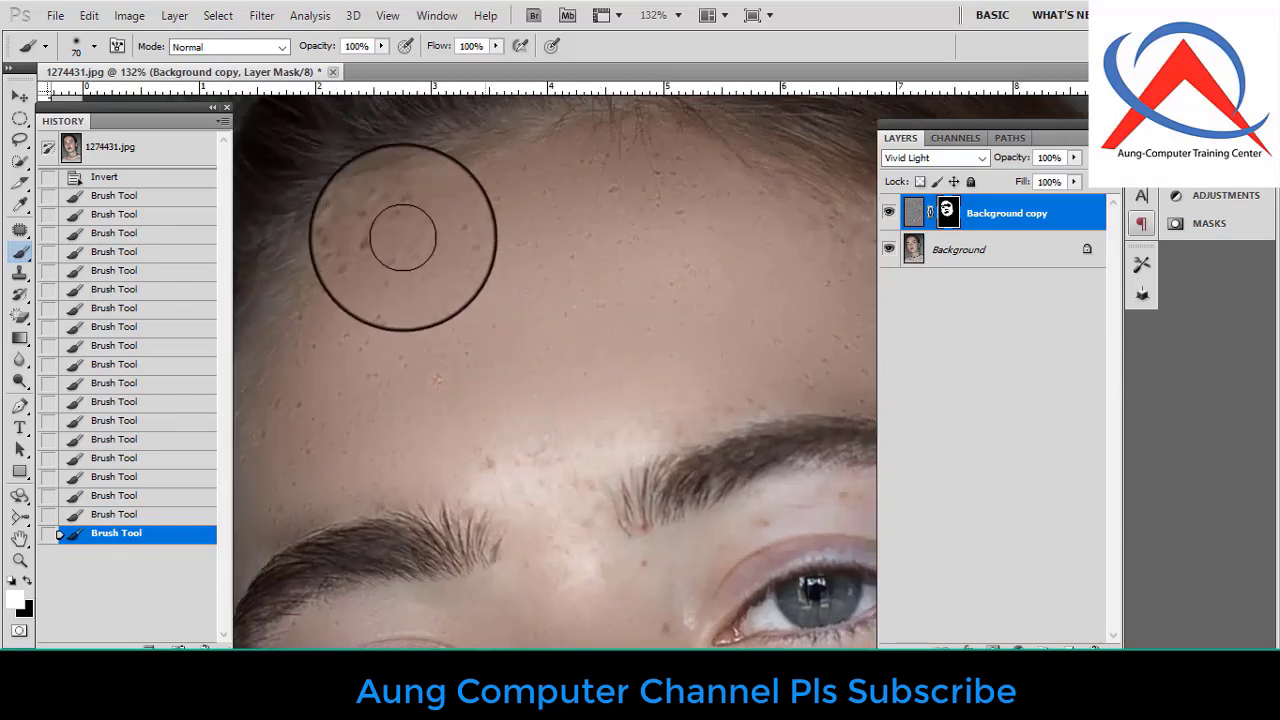
pyautogui.scroll(-2, 521, 273)
pyautogui.moveTo(643, 387); pyautogui.dragTo(508, 221)
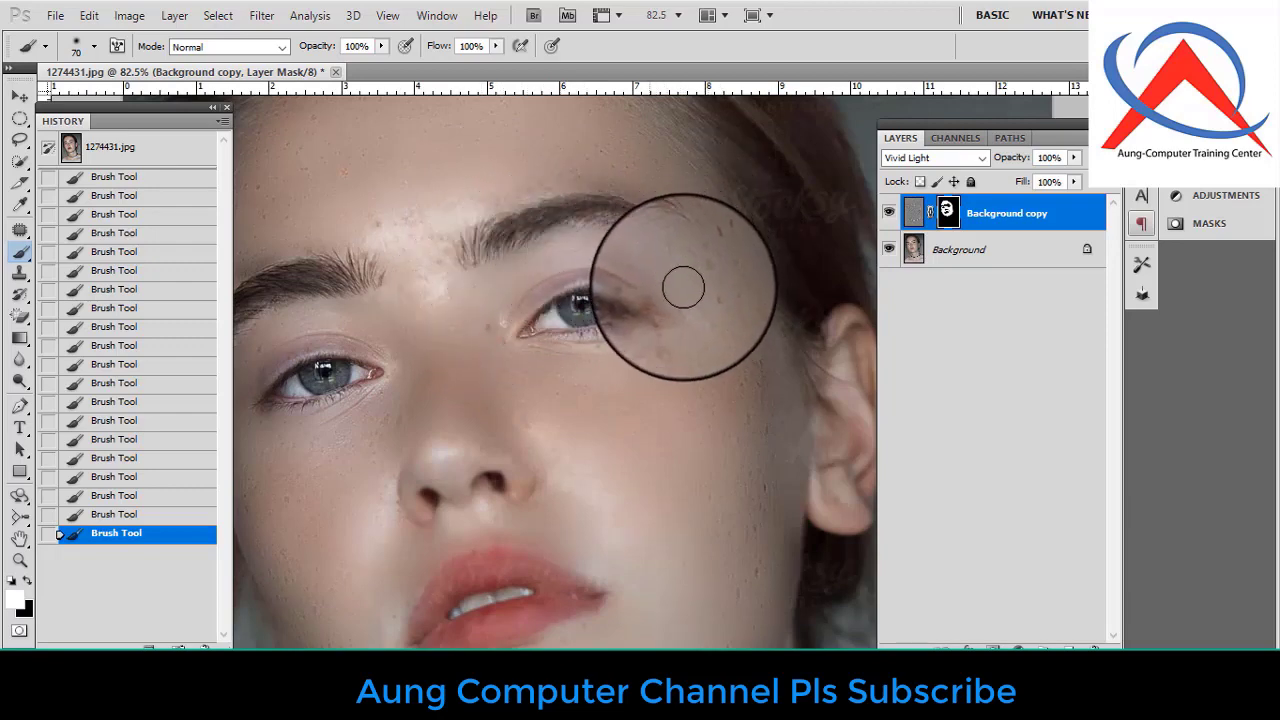
# Paint white on the mask over the temple nearer the ear and across the neck above the choker.
pyautogui.moveTo(726, 230)
pyautogui.mouseDown()
pyautogui.moveTo(740, 346)
pyautogui.moveTo(657, 211)
pyautogui.moveTo(646, 142)
pyautogui.mouseUp()
pyautogui.press('space')
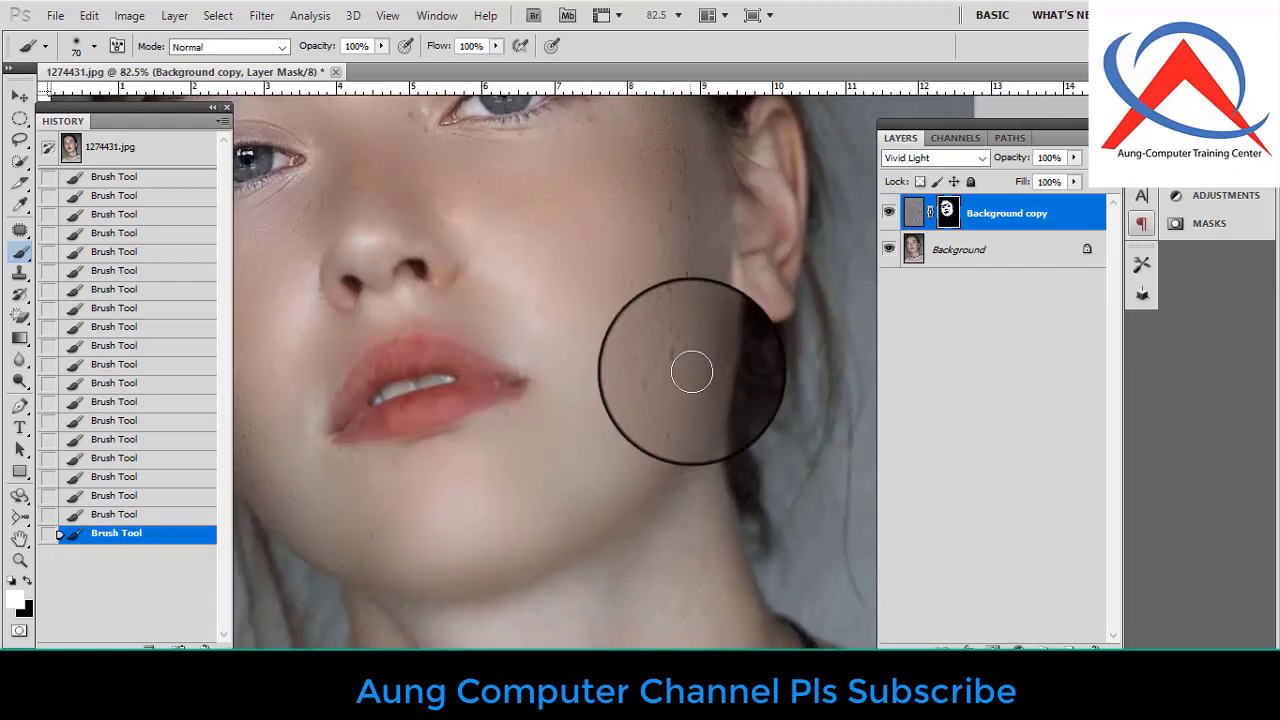
pyautogui.press('space')
pyautogui.moveTo(689, 369); pyautogui.dragTo(643, 165)
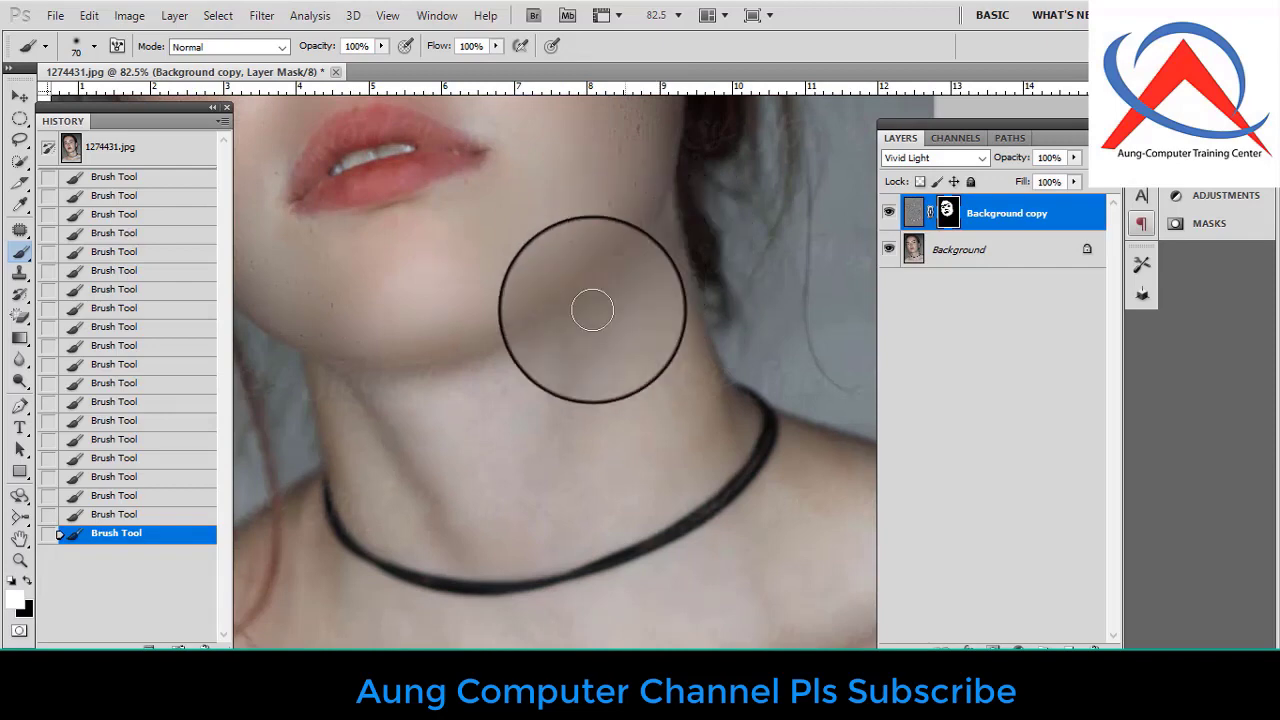
pyautogui.moveTo(601, 309)
pyautogui.mouseDown()
pyautogui.moveTo(621, 412)
pyautogui.moveTo(534, 416)
pyautogui.moveTo(518, 362)
pyautogui.moveTo(485, 411)
pyautogui.moveTo(453, 404)
pyautogui.moveTo(478, 394)
pyautogui.moveTo(347, 382)
pyautogui.moveTo(435, 368)
pyautogui.moveTo(380, 388)
pyautogui.moveTo(323, 380)
pyautogui.moveTo(394, 427)
pyautogui.moveTo(467, 524)
pyautogui.moveTo(488, 527)
pyautogui.moveTo(551, 457)
pyautogui.moveTo(683, 360)
pyautogui.moveTo(709, 365)
pyautogui.moveTo(668, 472)
pyautogui.mouseUp()
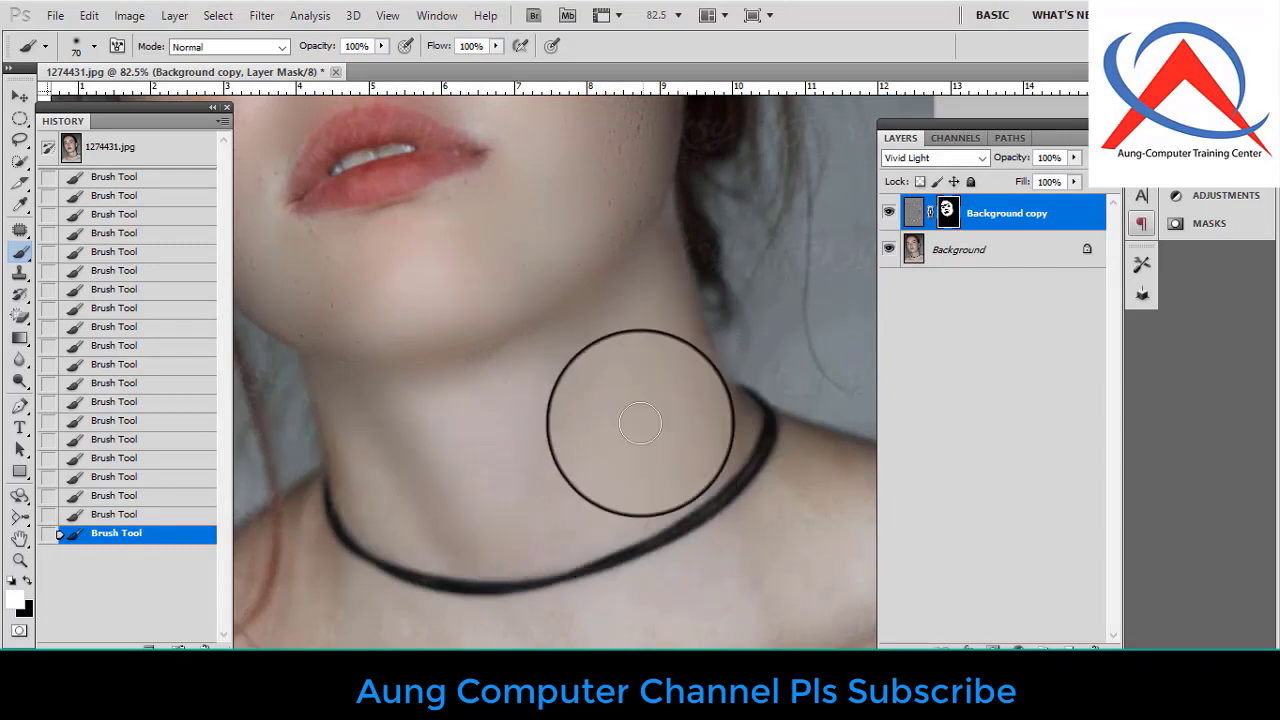
# Examine the smoothed face and neck at several zoom levels for remaining blemishes.
pyautogui.scroll(-3, 578, 291)
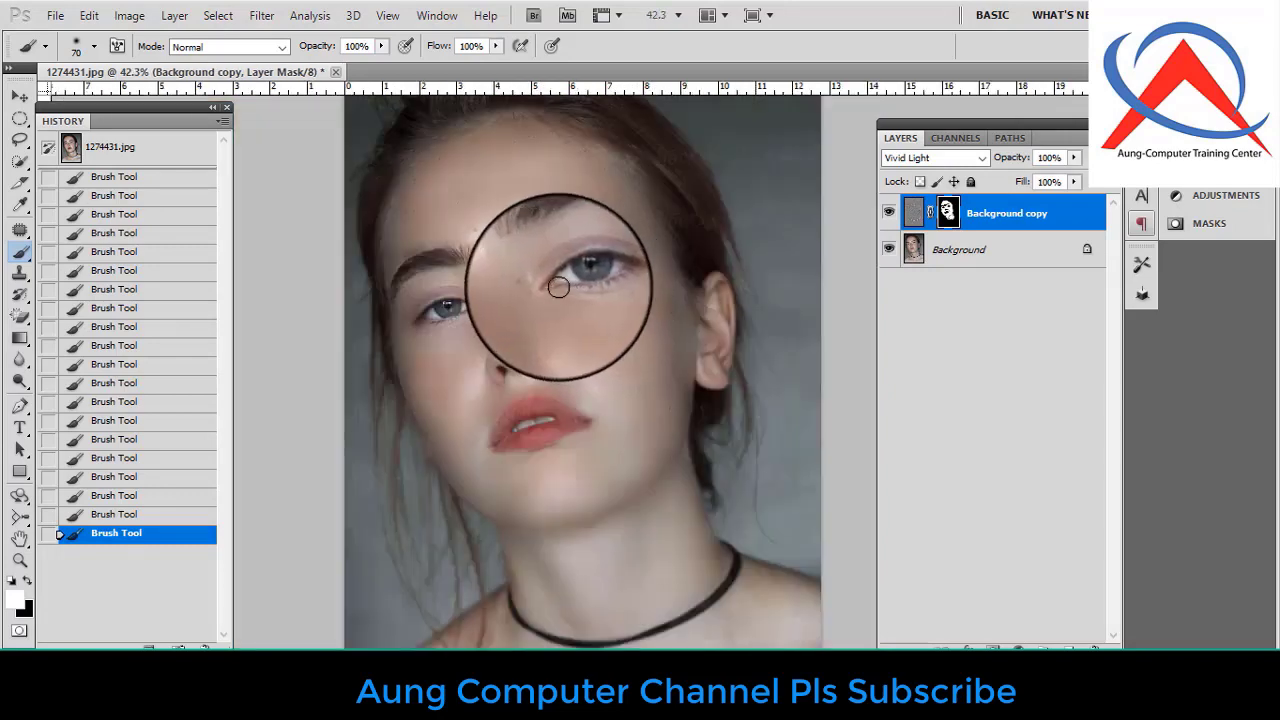
pyautogui.scroll(3, 500, 211)
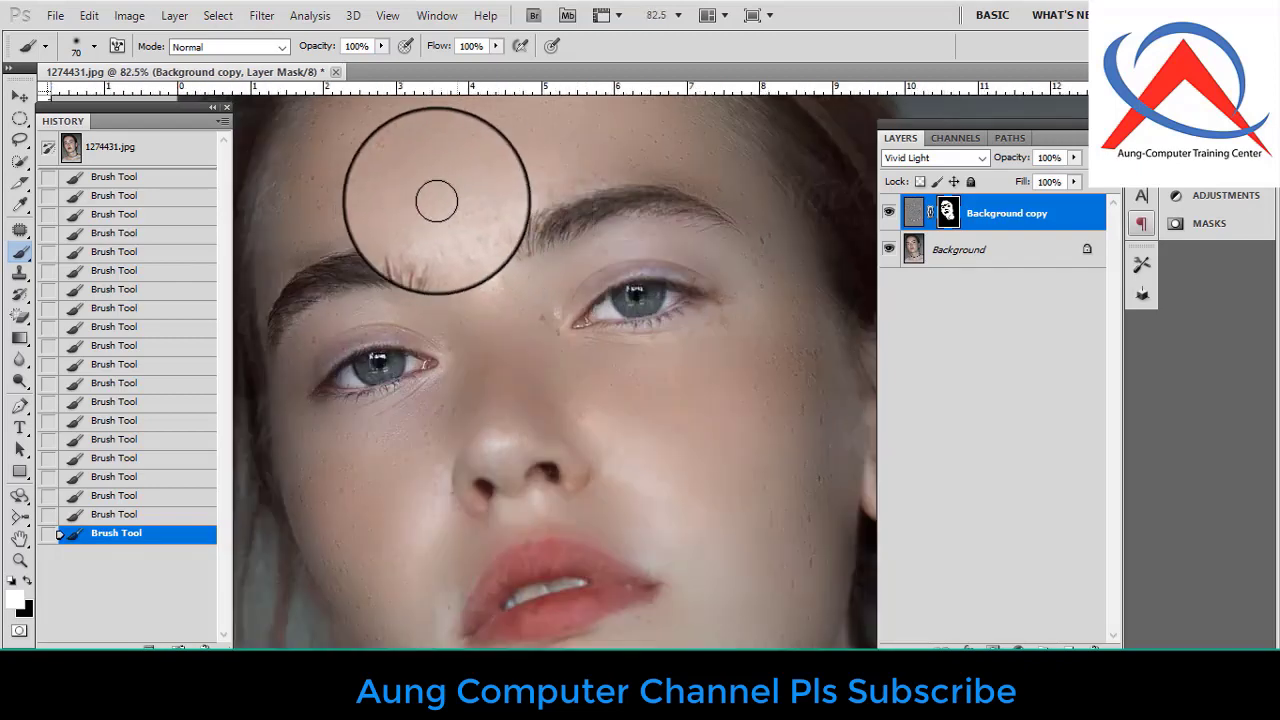
pyautogui.scroll(-2, 523, 279)
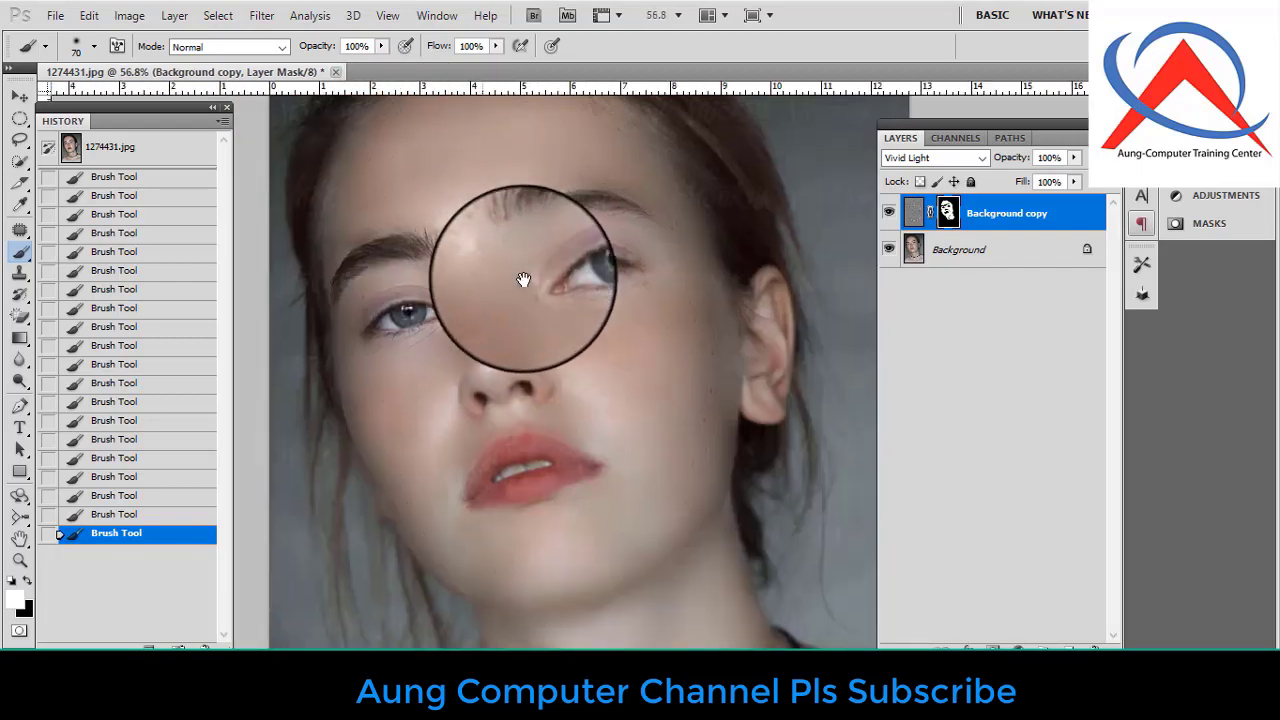
pyautogui.moveTo(523, 279); pyautogui.dragTo(568, 369)
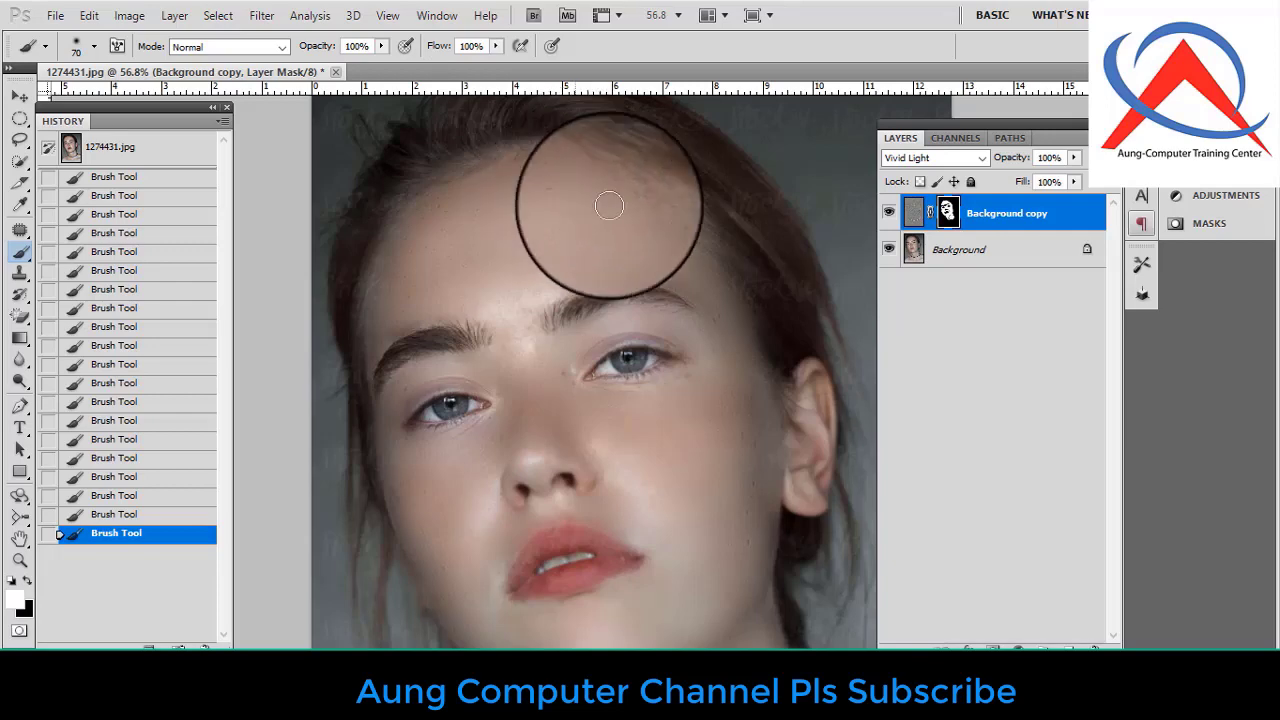
pyautogui.scroll(-1, 623, 371)
pyautogui.scroll(2, 606, 406)
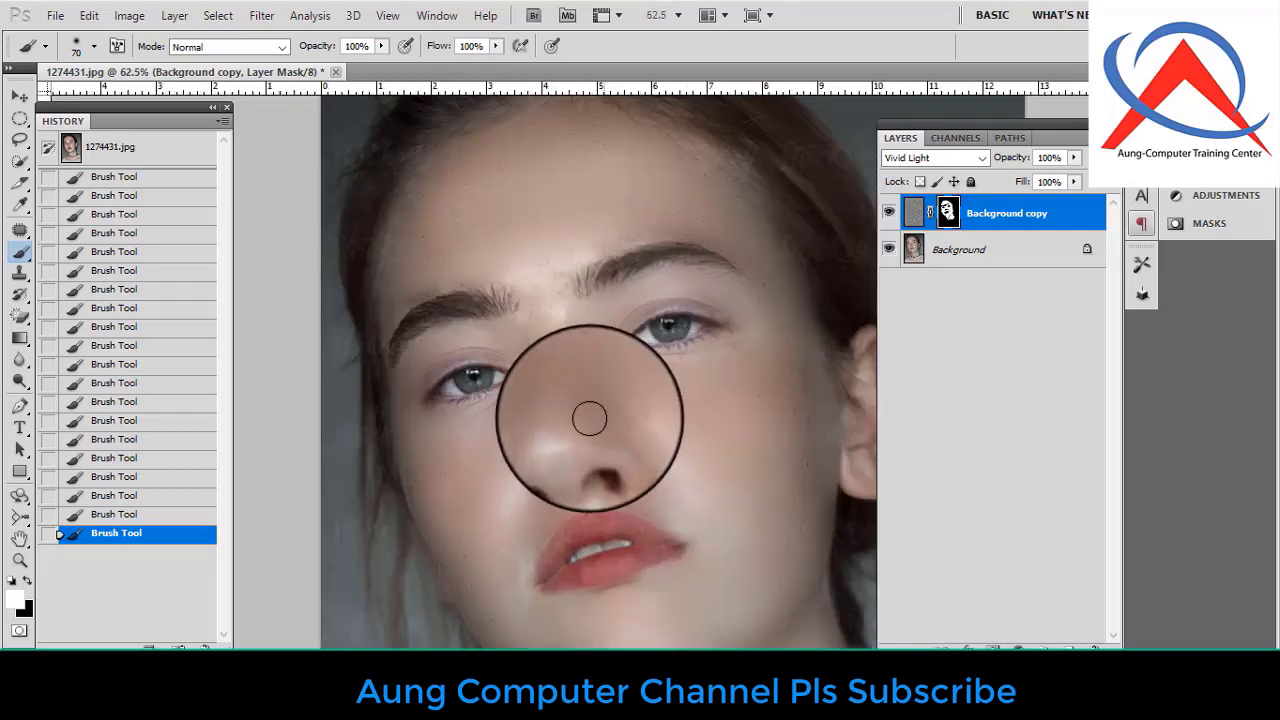
pyautogui.scroll(3, 590, 418)
pyautogui.moveTo(586, 383); pyautogui.dragTo(546, 358)
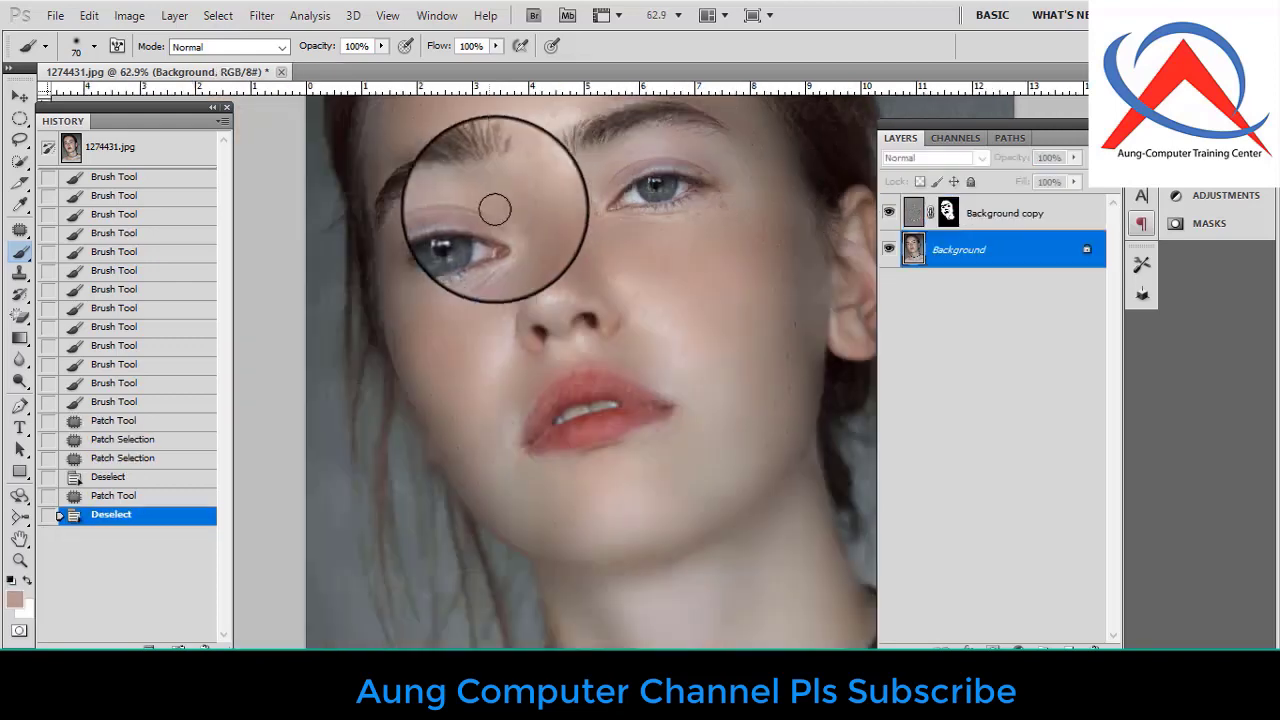
pyautogui.scroll(4, 494, 209)
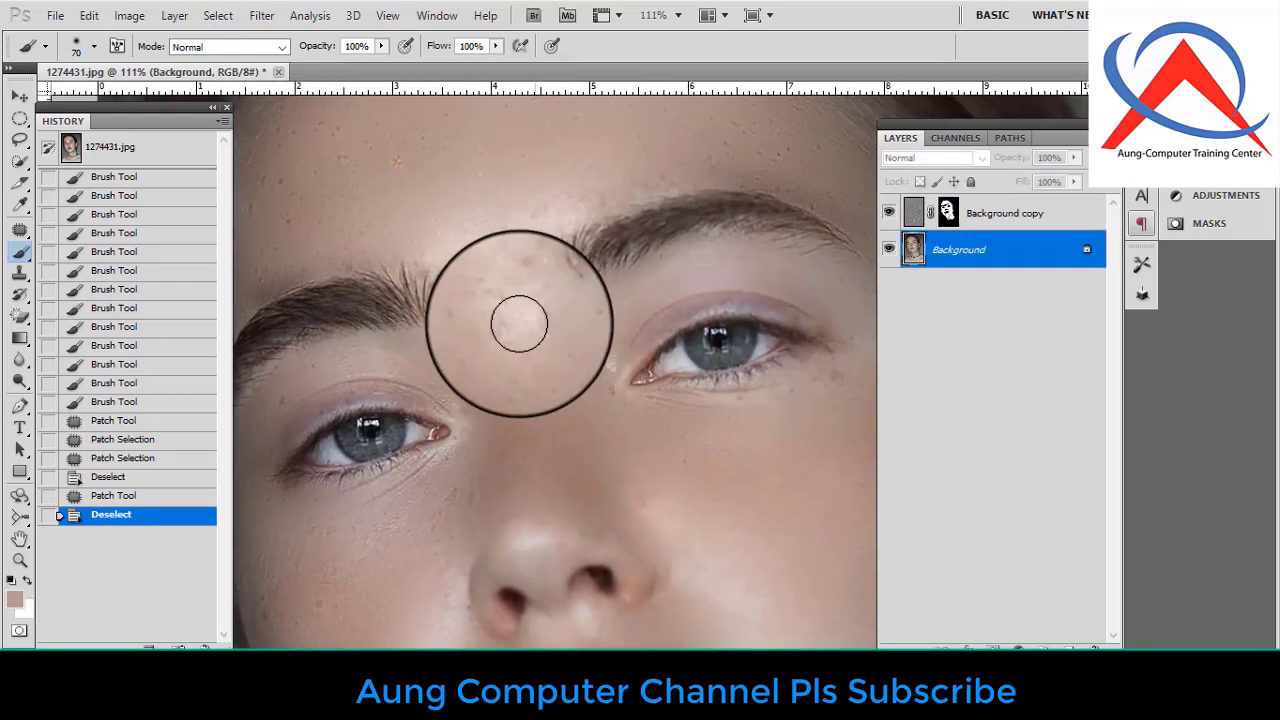
# Undo the stray stroke, target the Background copy layer's mask, and paint white between the eyebrows and up the forehead.
pyautogui.click(955, 213)
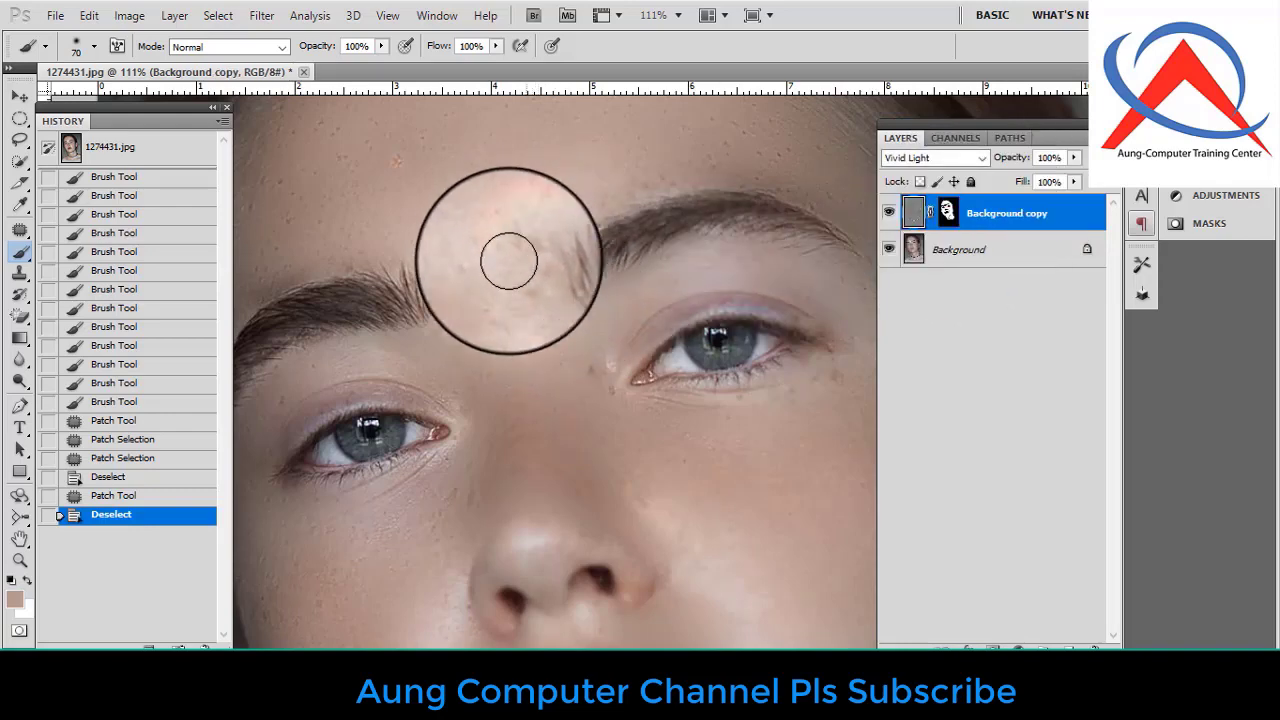
pyautogui.hotkey('ctrl', 'z')
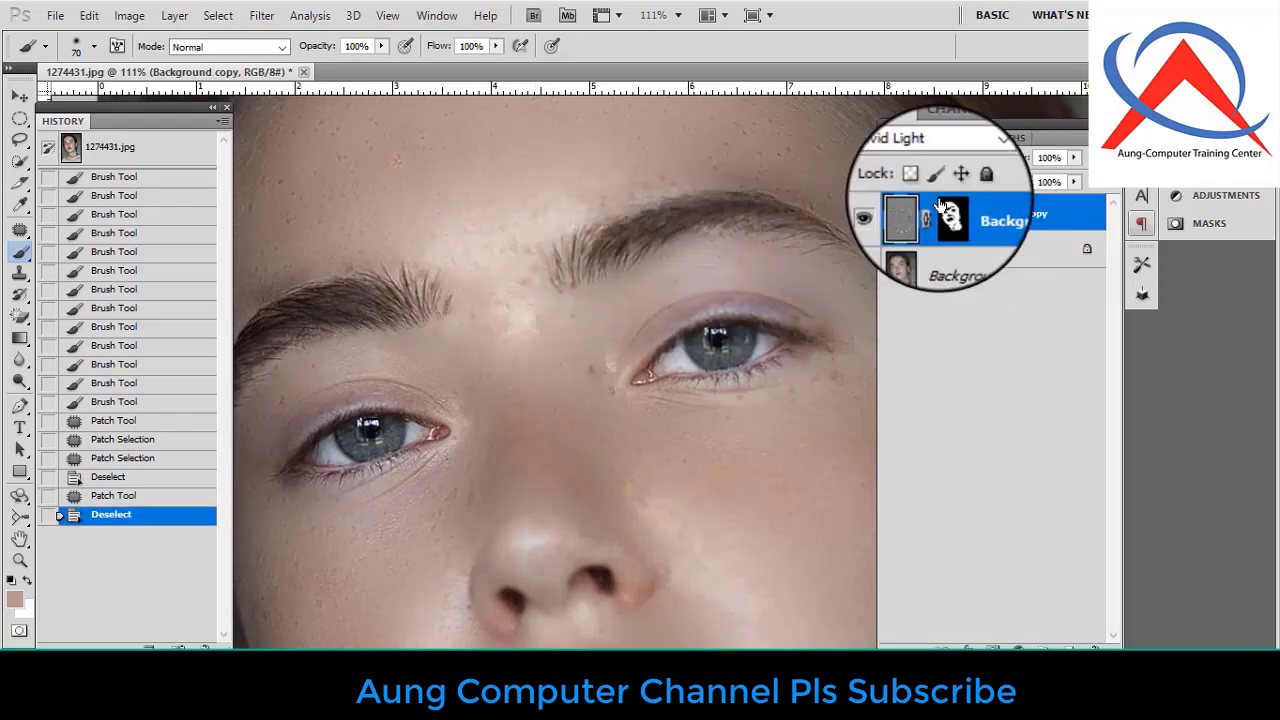
pyautogui.click(947, 212)
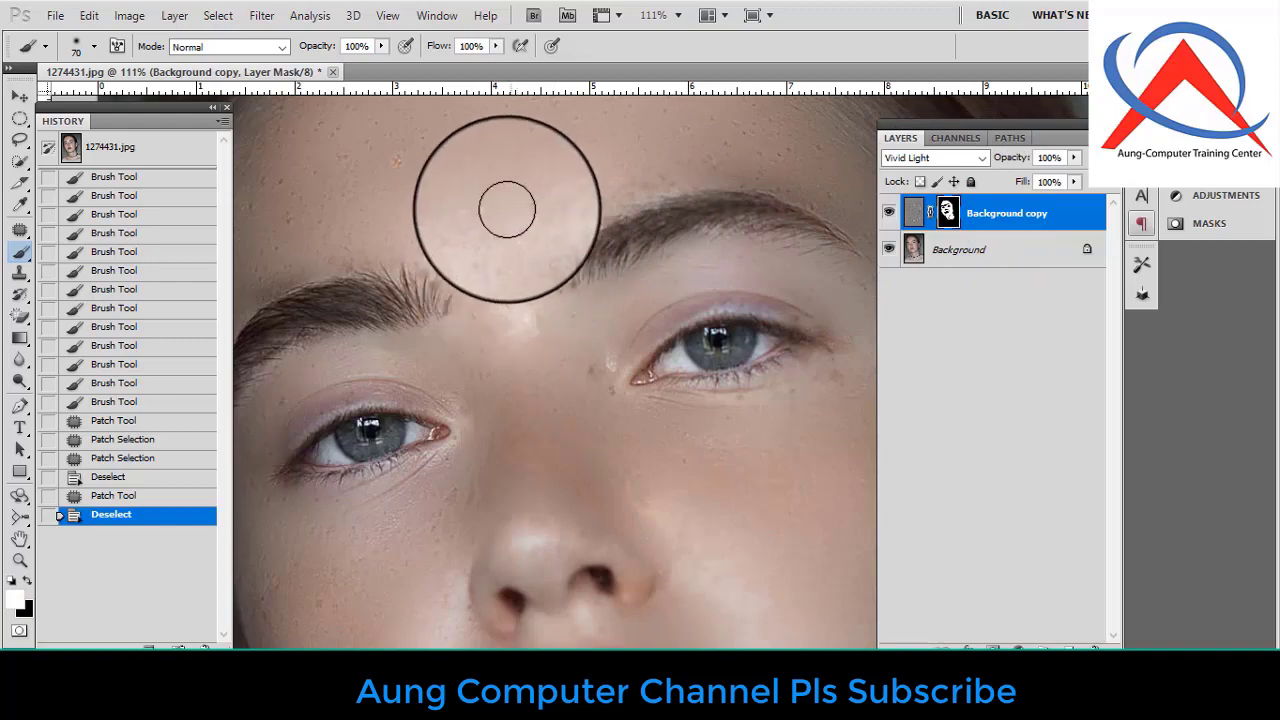
pyautogui.moveTo(514, 300)
pyautogui.mouseDown()
pyautogui.moveTo(600, 329)
pyautogui.moveTo(599, 361)
pyautogui.moveTo(490, 270)
pyautogui.mouseUp()
pyautogui.moveTo(478, 166)
pyautogui.mouseDown()
pyautogui.moveTo(414, 165)
pyautogui.moveTo(465, 165)
pyautogui.mouseUp()
# Paint white on the mask over the cheek farther from the ear and in toward the mouth.
pyautogui.scroll(-3, 619, 389)
pyautogui.moveTo(664, 556); pyautogui.dragTo(637, 373)
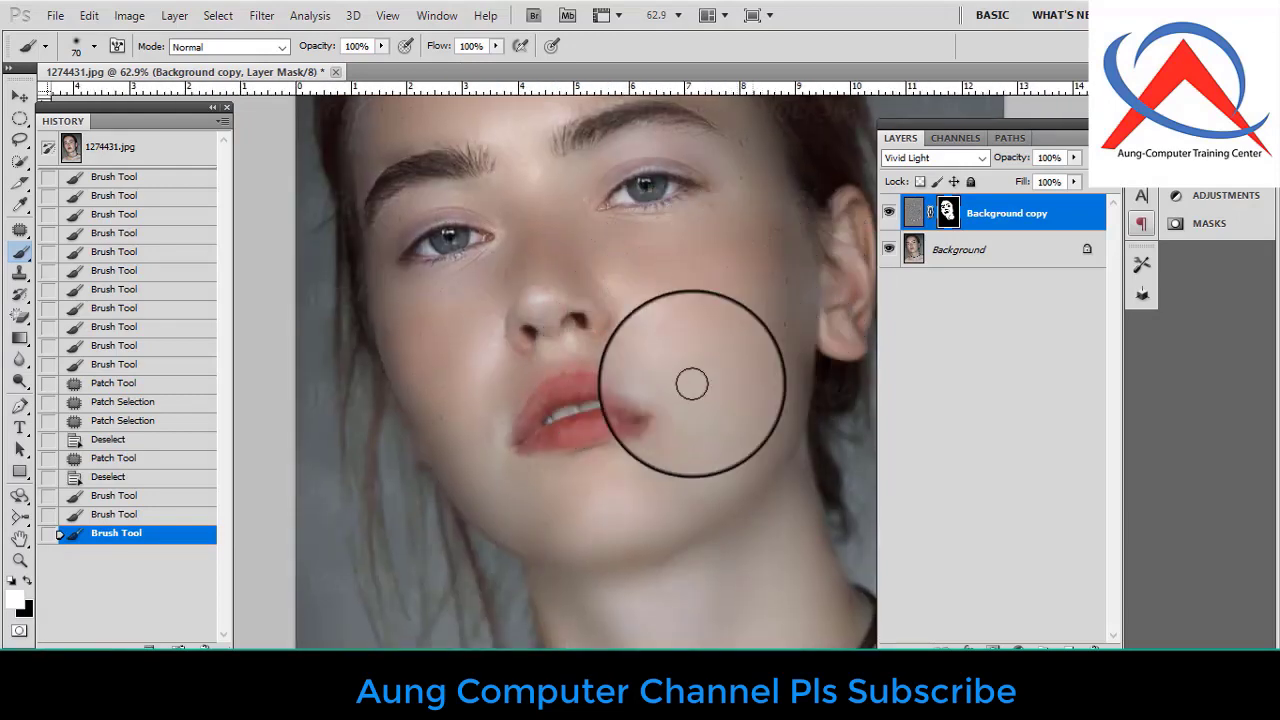
pyautogui.moveTo(386, 407)
pyautogui.mouseDown()
pyautogui.moveTo(423, 334)
pyautogui.moveTo(443, 323)
pyautogui.mouseUp()
pyautogui.moveTo(421, 367)
pyautogui.mouseDown()
pyautogui.moveTo(468, 456)
pyautogui.moveTo(443, 432)
pyautogui.moveTo(483, 487)
pyautogui.moveTo(442, 471)
pyautogui.moveTo(543, 506)
pyautogui.moveTo(584, 479)
pyautogui.moveTo(600, 423)
pyautogui.mouseUp()
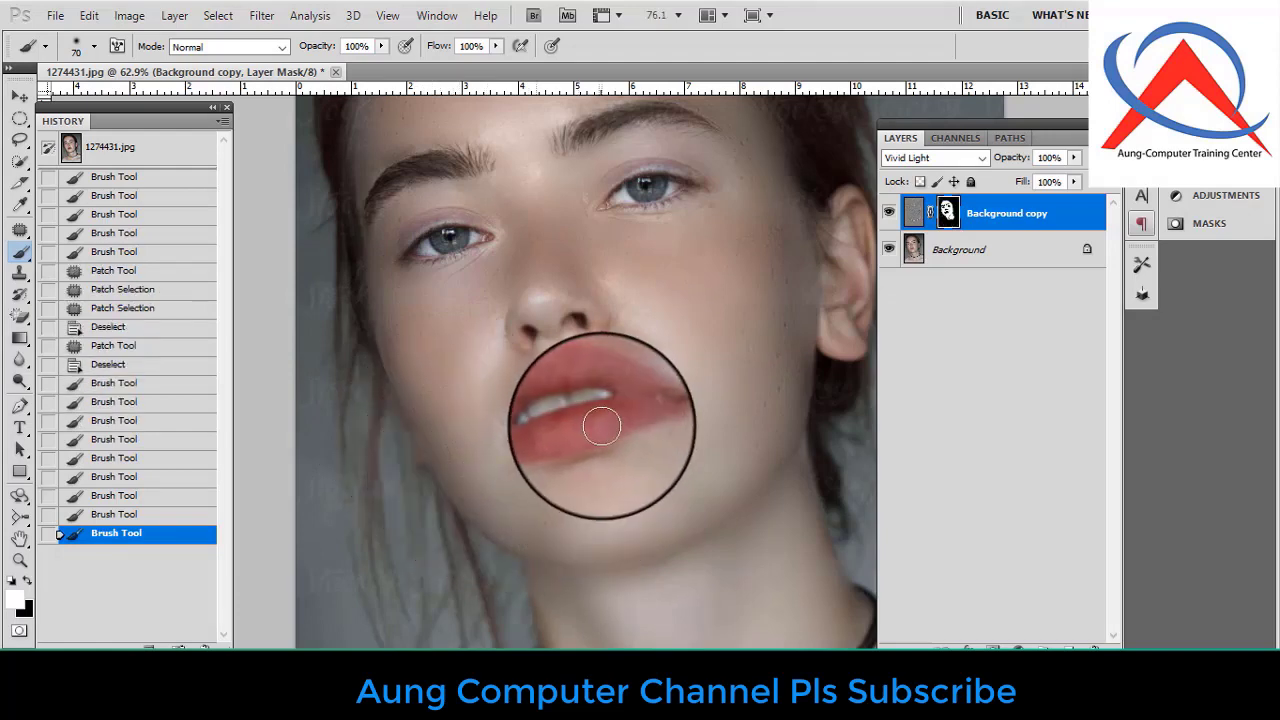
# Undo the oversized stroke on the lips, reduce the brush to 45 px and paint white on the mask over the lips.
pyautogui.scroll(5, 600, 420)
pyautogui.scroll(2, 599, 415)
pyautogui.moveTo(529, 374)
pyautogui.mouseDown()
pyautogui.moveTo(572, 362)
pyautogui.moveTo(661, 376)
pyautogui.moveTo(533, 360)
pyautogui.moveTo(484, 380)
pyautogui.moveTo(440, 430)
pyautogui.moveTo(632, 404)
pyautogui.mouseUp()
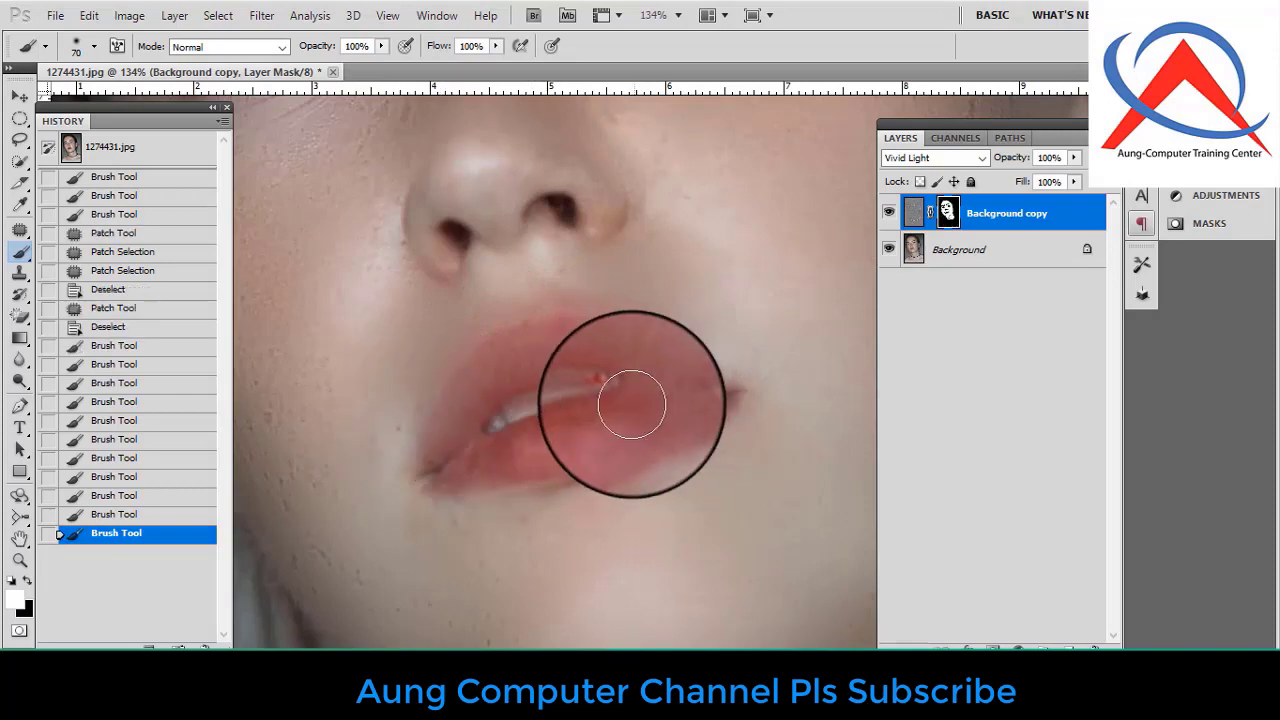
pyautogui.hotkey('ctrl', 'z')
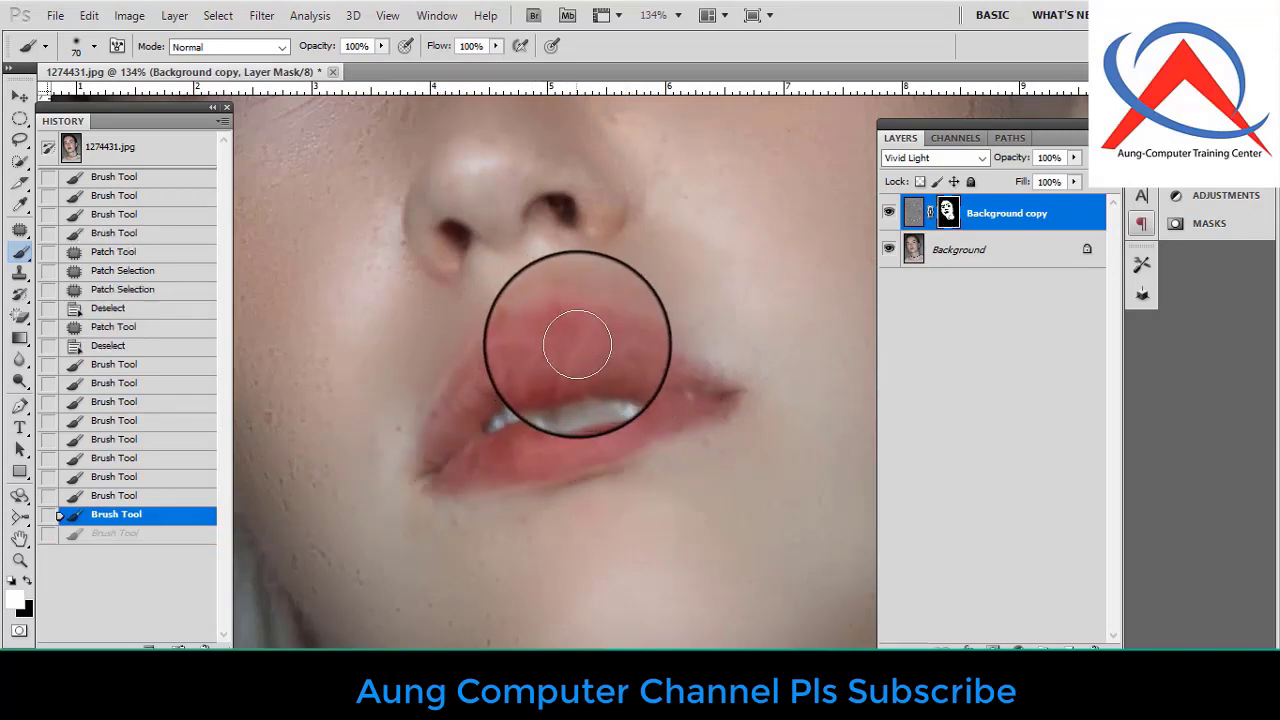
pyautogui.moveTo(622, 349)
pyautogui.mouseDown()
pyautogui.moveTo(697, 376)
pyautogui.moveTo(699, 392)
pyautogui.moveTo(482, 469)
pyautogui.moveTo(484, 400)
pyautogui.mouseUp()
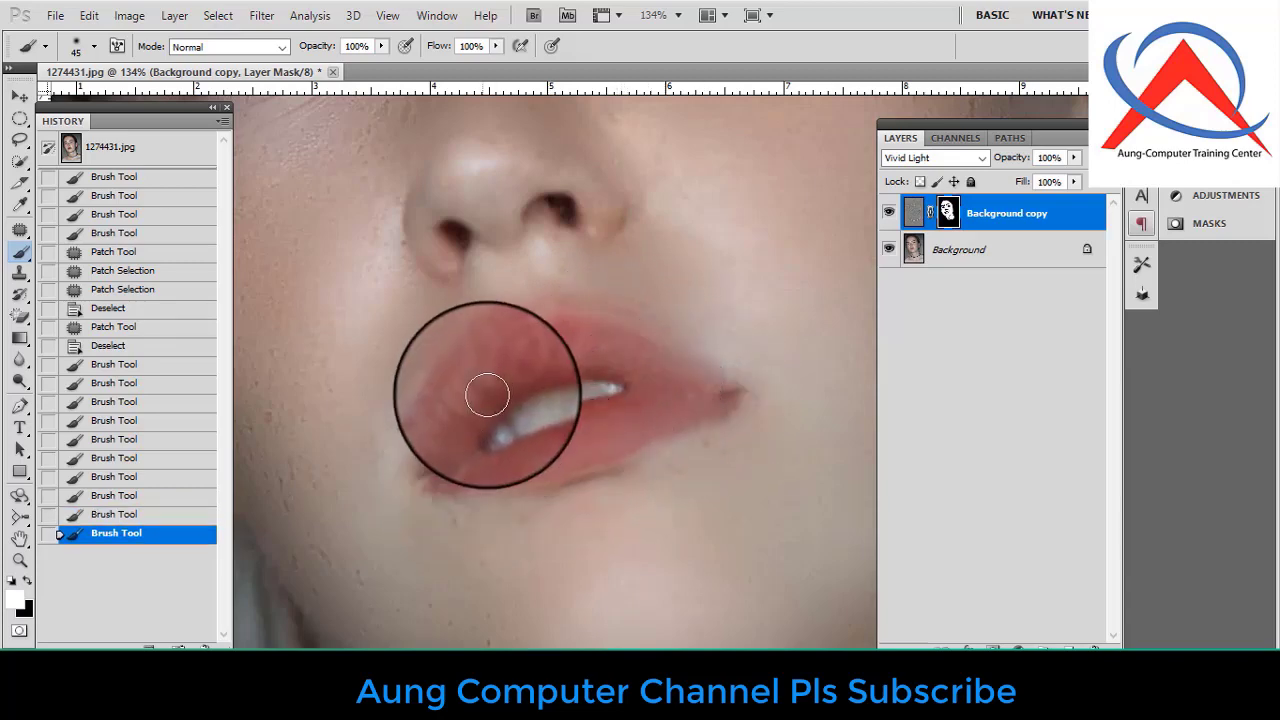
# Compare the smoothed portrait with the original photo state in the history, returning to the latest brush state each time.
pyautogui.scroll(-3, 620, 326)
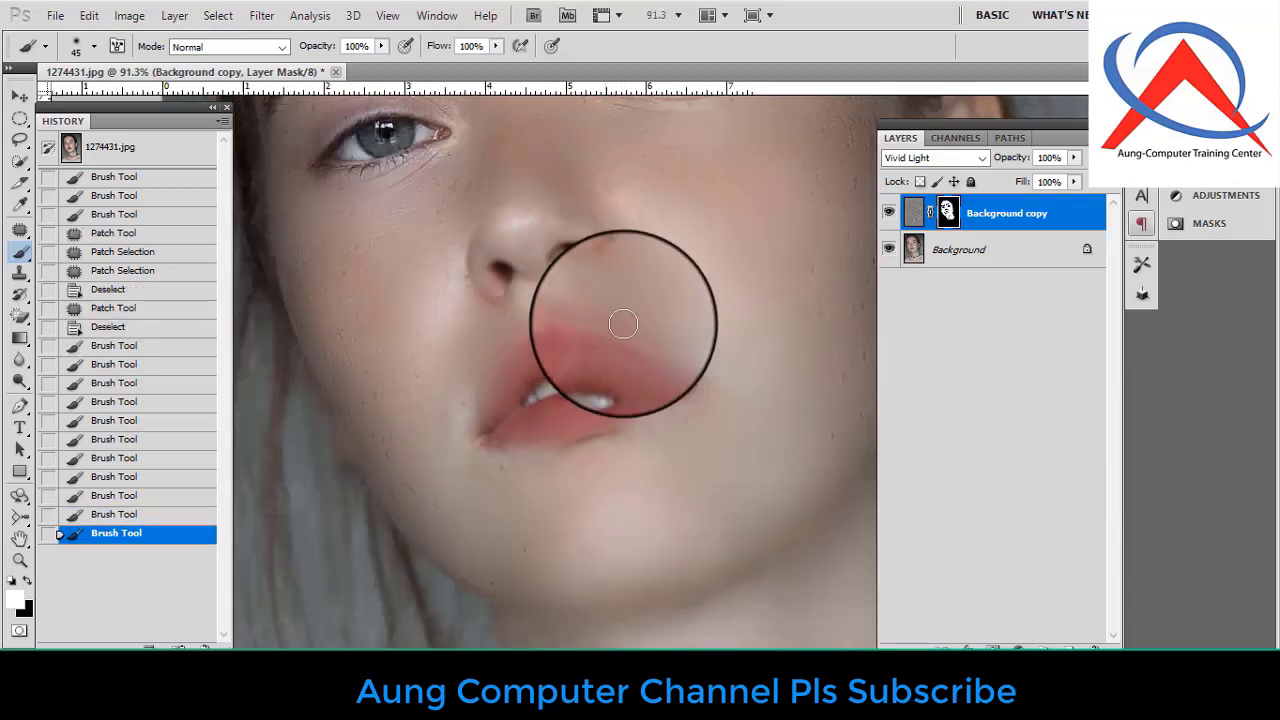
pyautogui.scroll(-2, 630, 345)
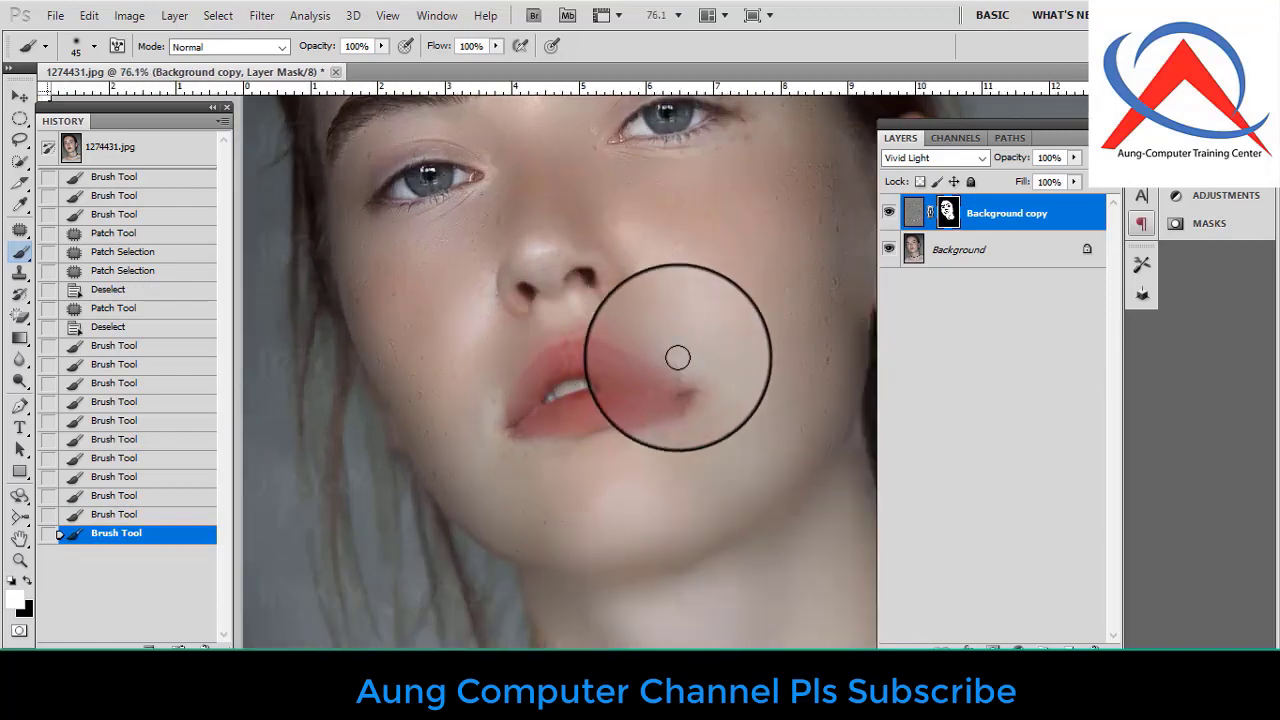
pyautogui.moveTo(686, 356); pyautogui.dragTo(693, 497)
pyautogui.scroll(1, 440, 331)
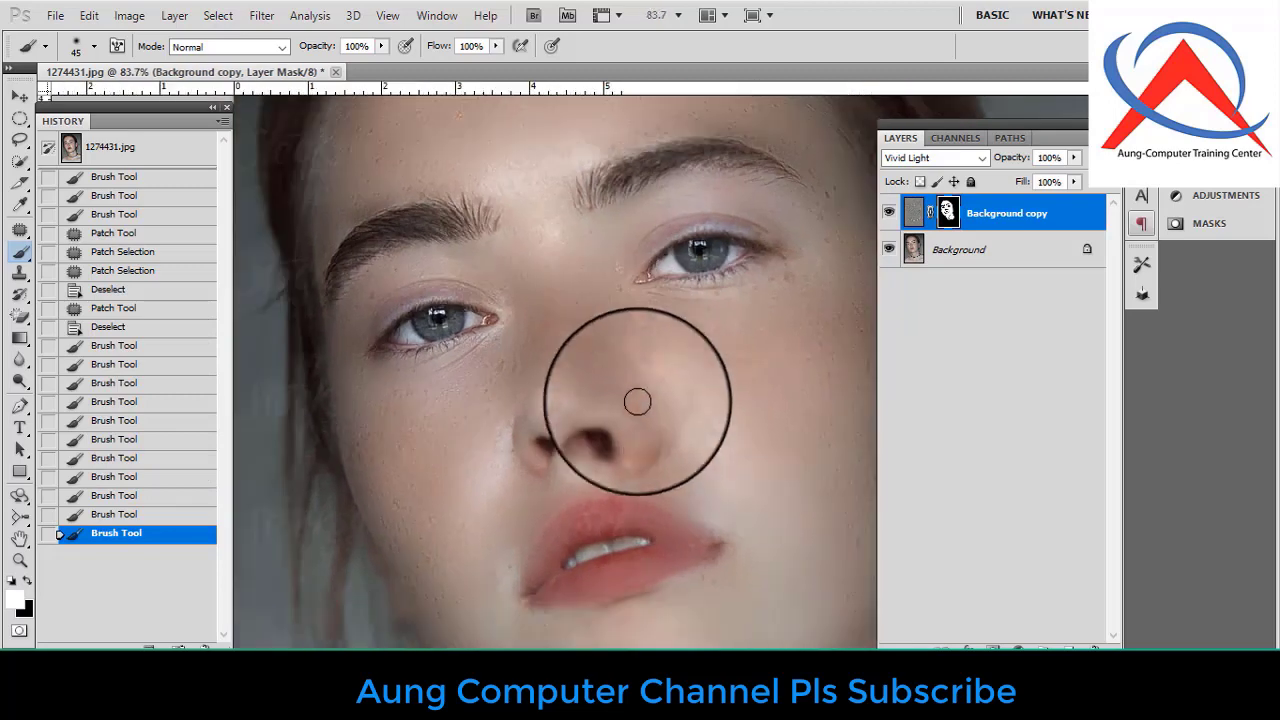
pyautogui.scroll(-1, 545, 186)
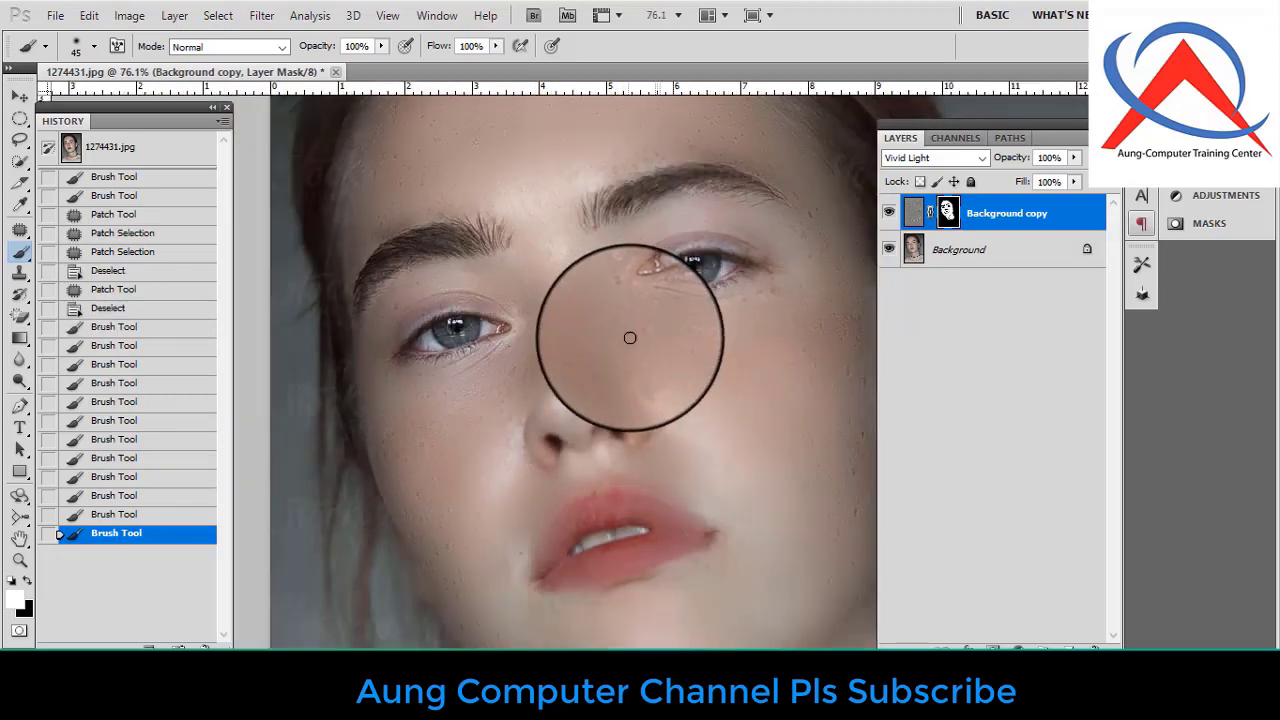
pyautogui.scroll(-7, 629, 337)
pyautogui.moveTo(694, 437)
pyautogui.mouseDown()
pyautogui.moveTo(643, 351)
pyautogui.moveTo(620, 383)
pyautogui.moveTo(591, 383)
pyautogui.mouseUp()
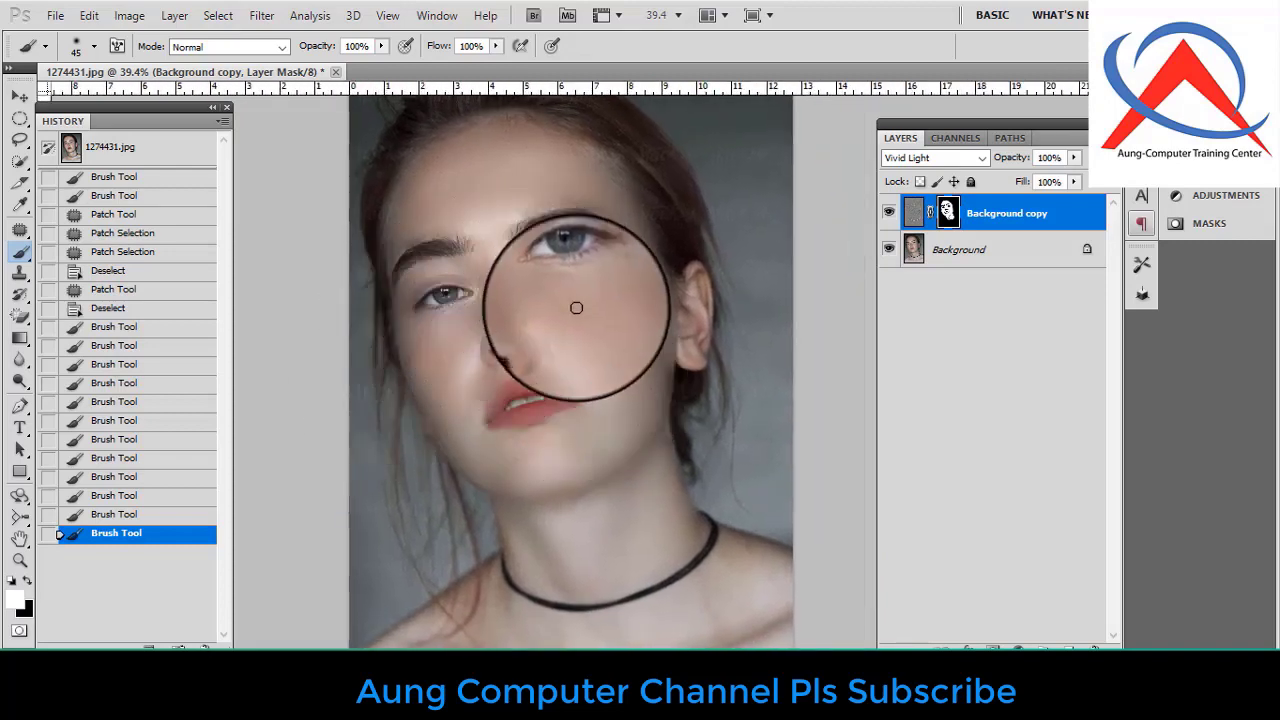
pyautogui.click(130, 148)
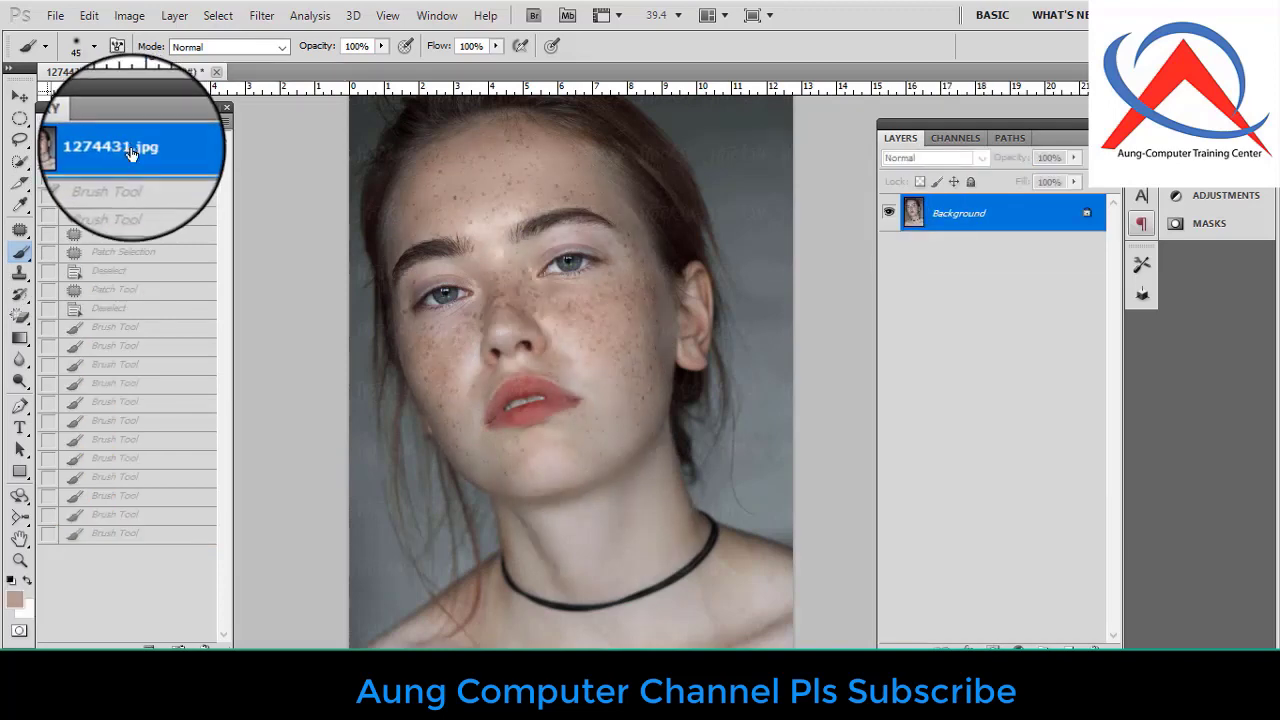
pyautogui.click(186, 533)
pyautogui.scroll(-1, 530, 316)
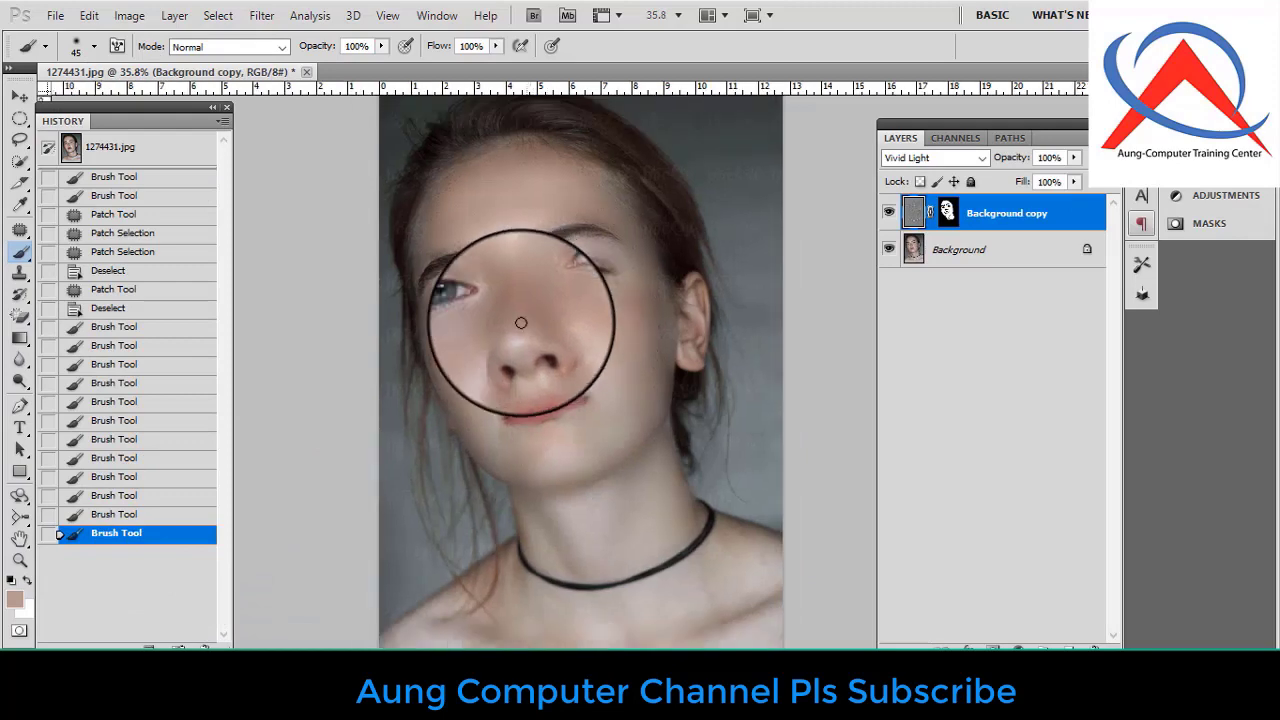
pyautogui.scroll(2, 515, 324)
pyautogui.click(125, 148)
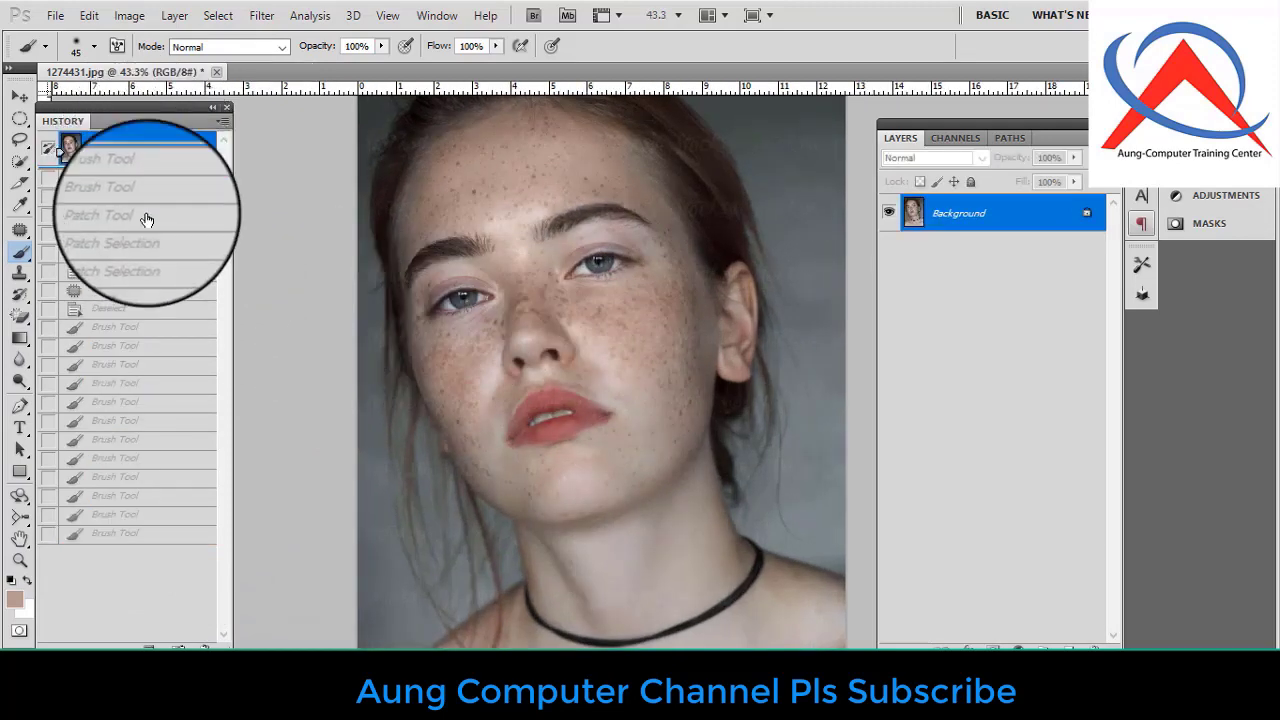
pyautogui.click(160, 538)
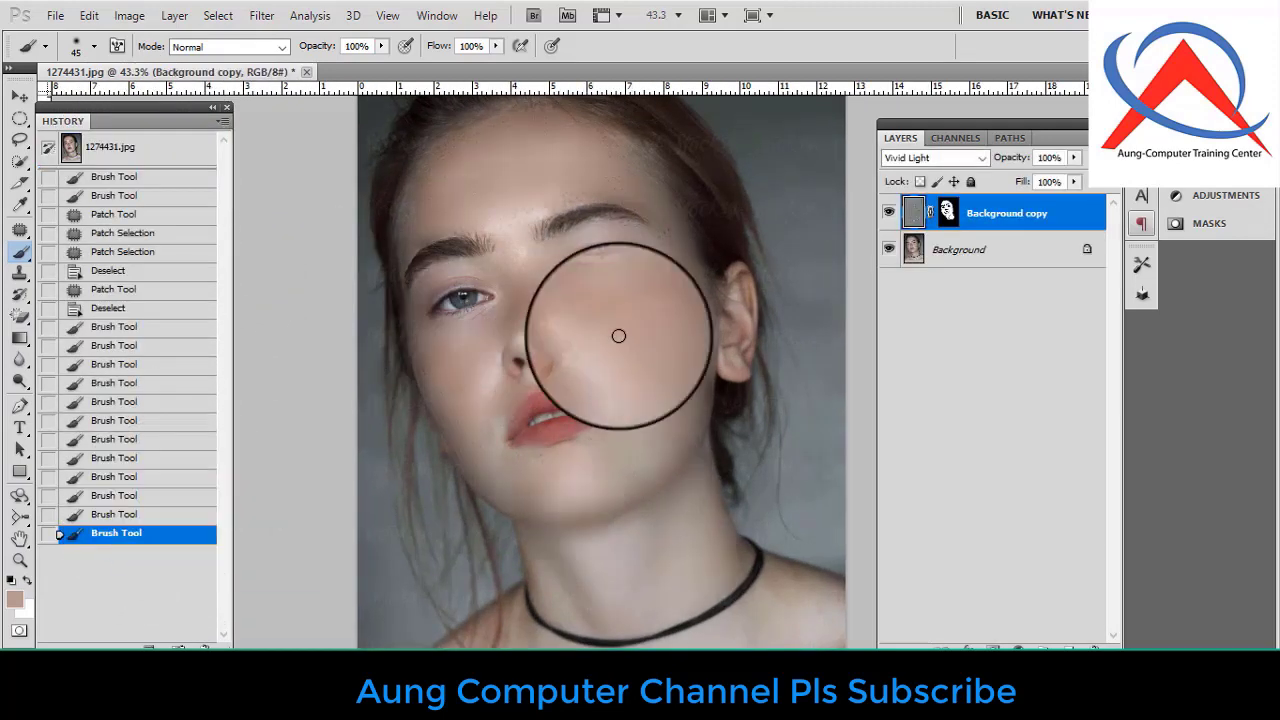
pyautogui.scroll(-2, 645, 350)
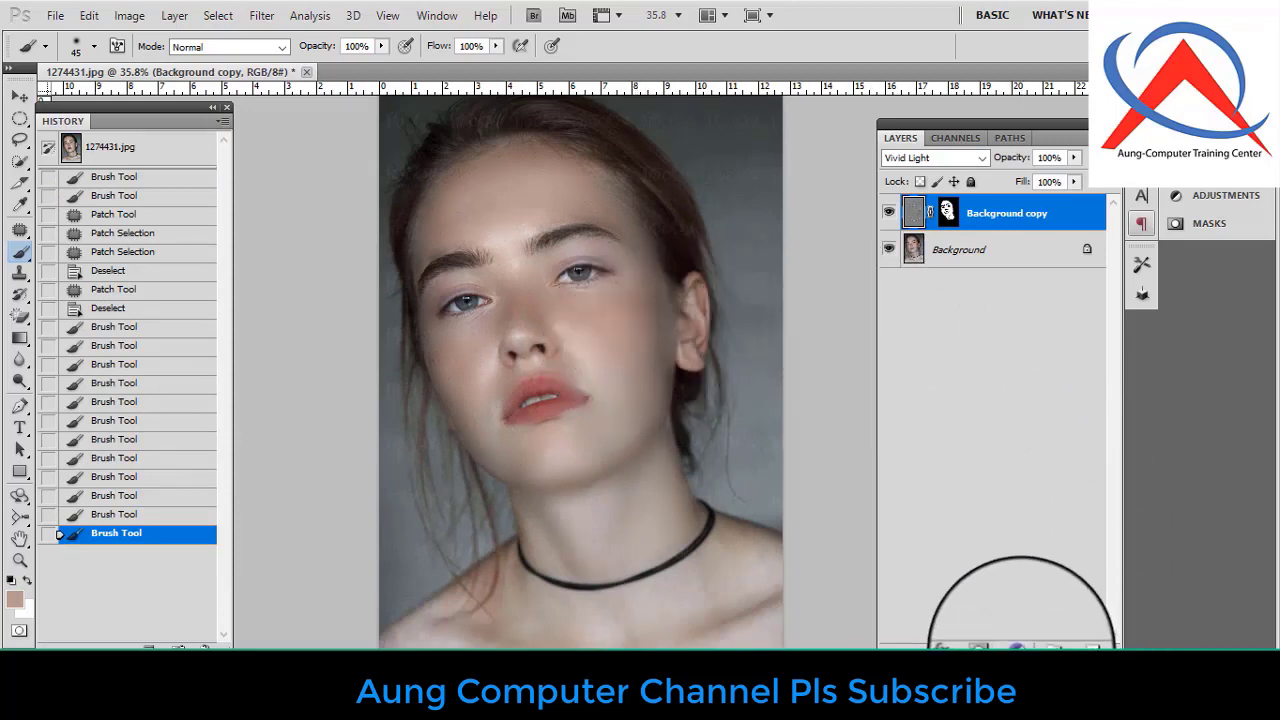
# Add a Levels adjustment layer above the smoothed layer and raise its black input level to deepen the shadows.
pyautogui.click(1017, 647)
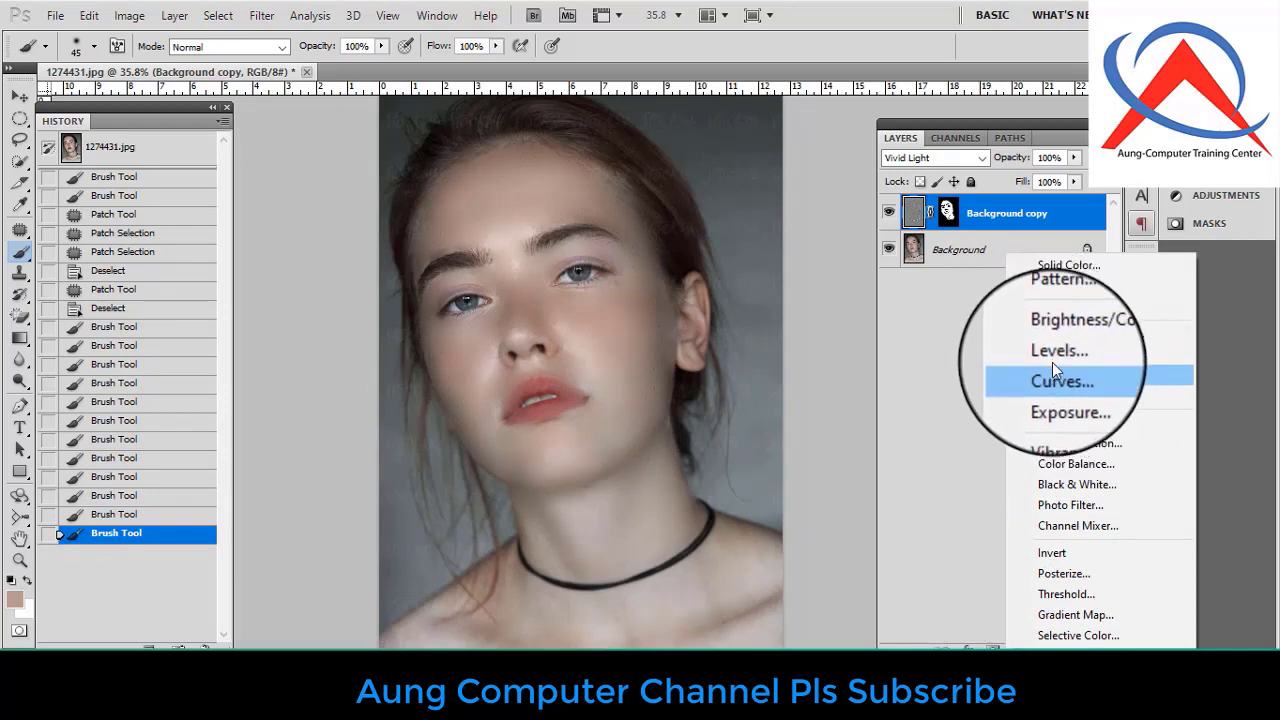
pyautogui.click(1052, 356)
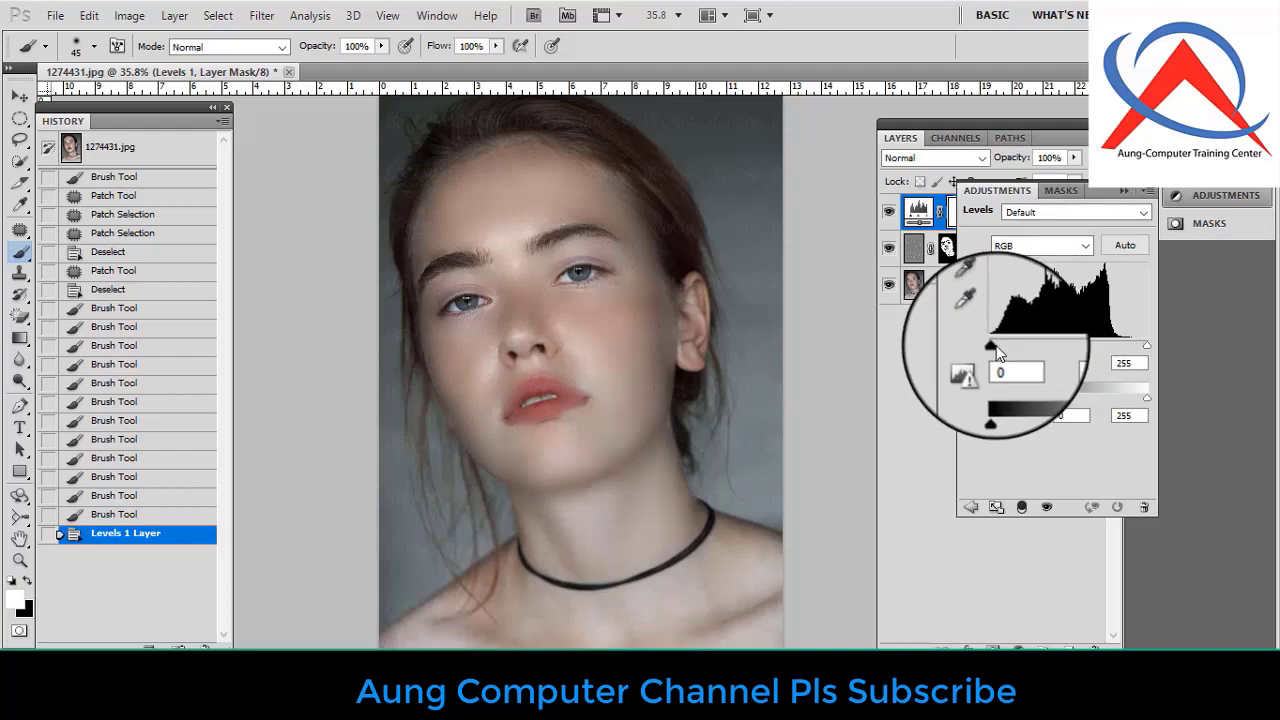
pyautogui.moveTo(992, 346); pyautogui.dragTo(1081, 347)
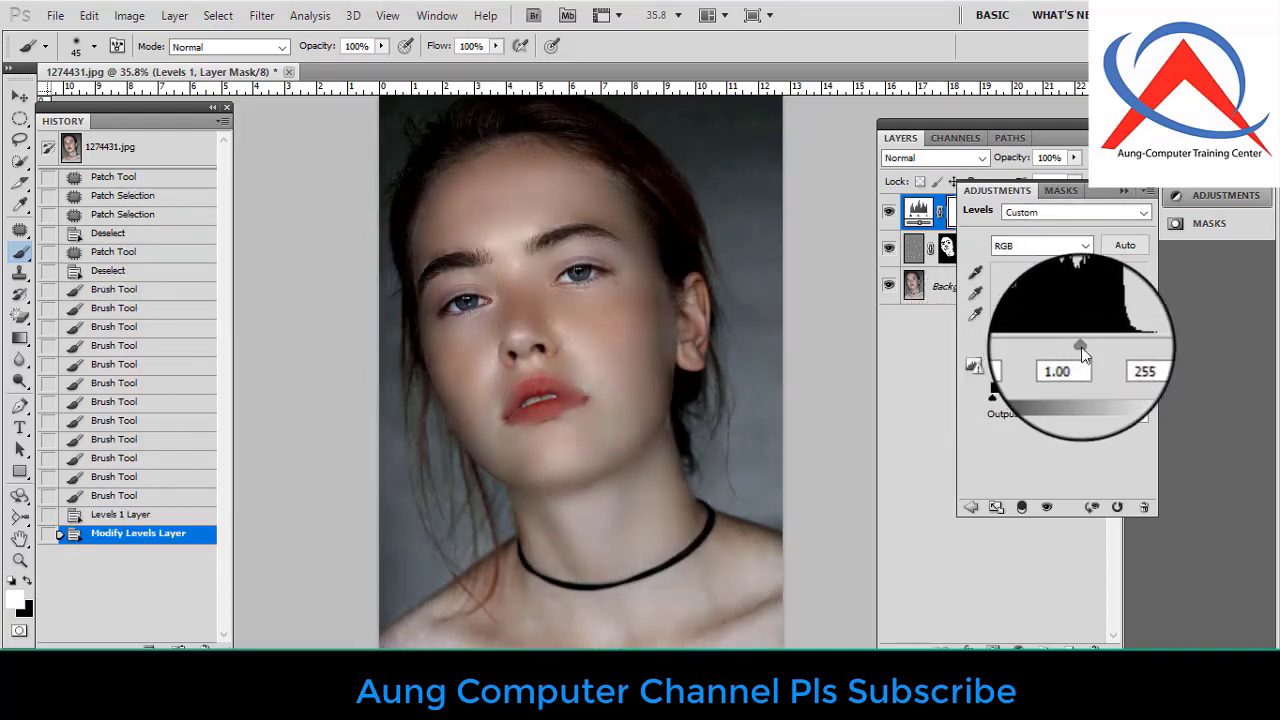
pyautogui.click(1124, 190)
# Add a Color Balance adjustment layer with Cyan-Red at -6, Magenta-Green at -2 and Yellow-Blue at -1.
pyautogui.click(1018, 645)
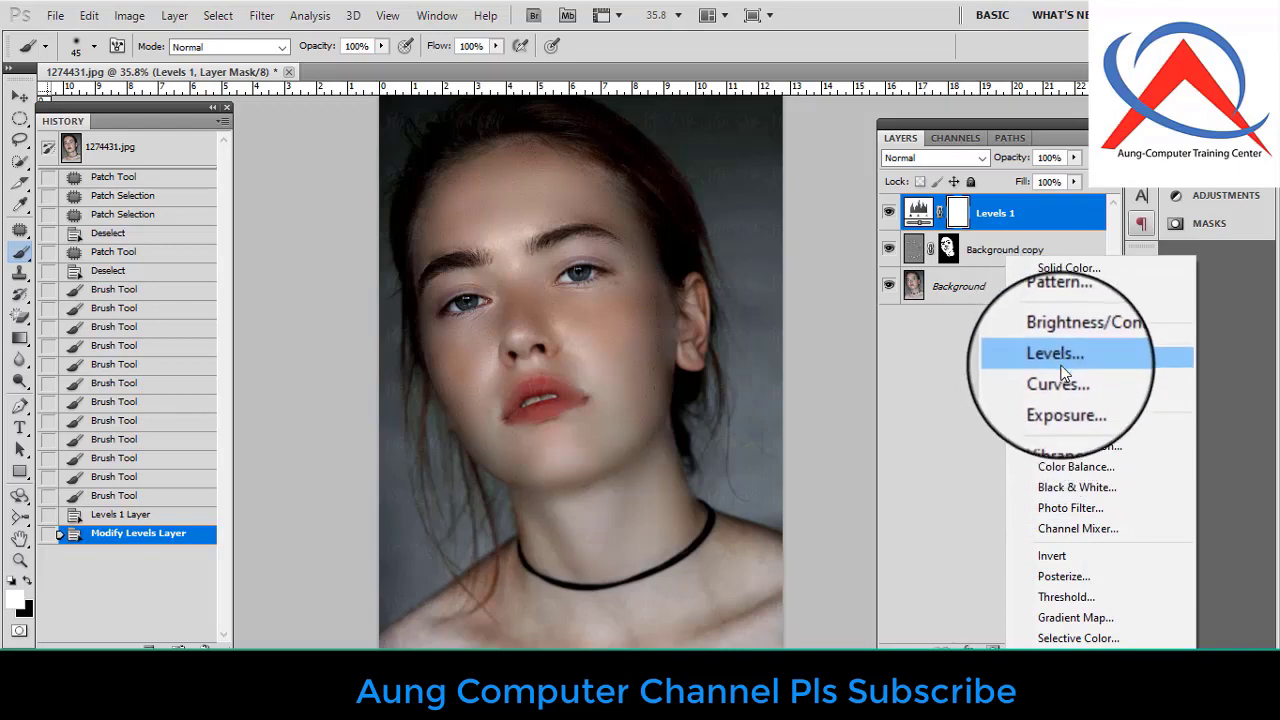
pyautogui.click(1064, 468)
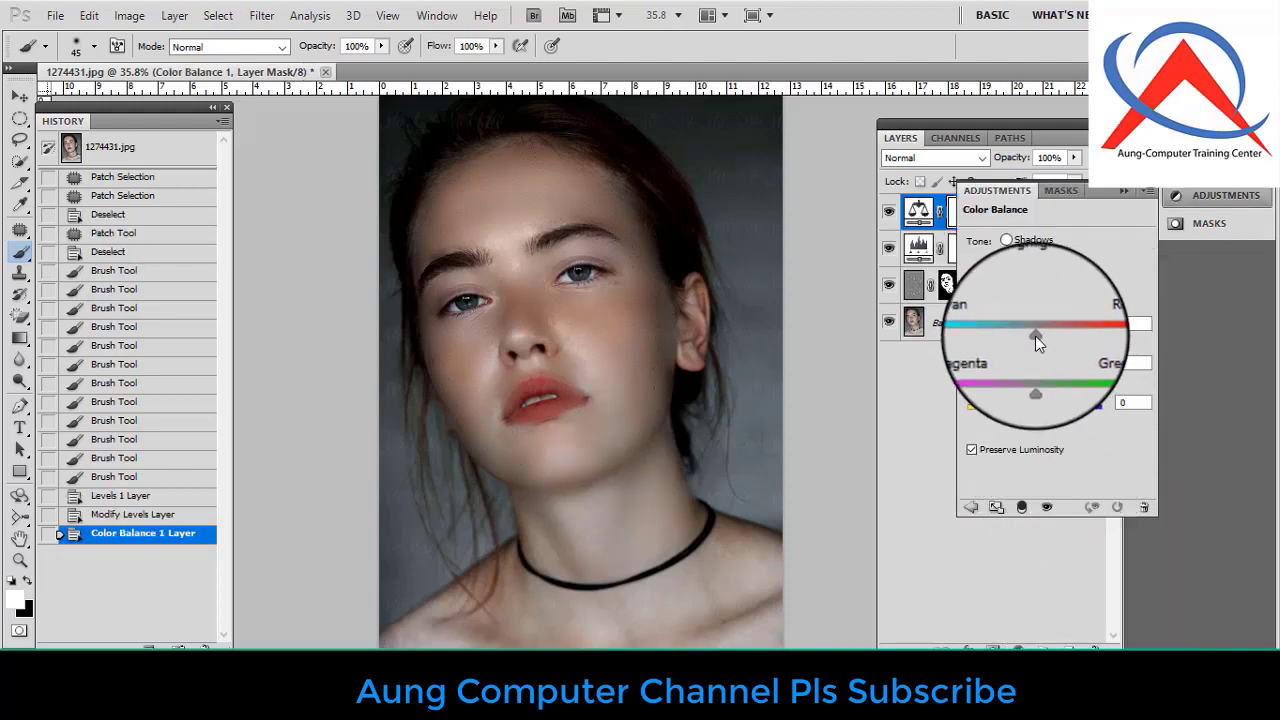
pyautogui.moveTo(1035, 336); pyautogui.dragTo(1036, 411)
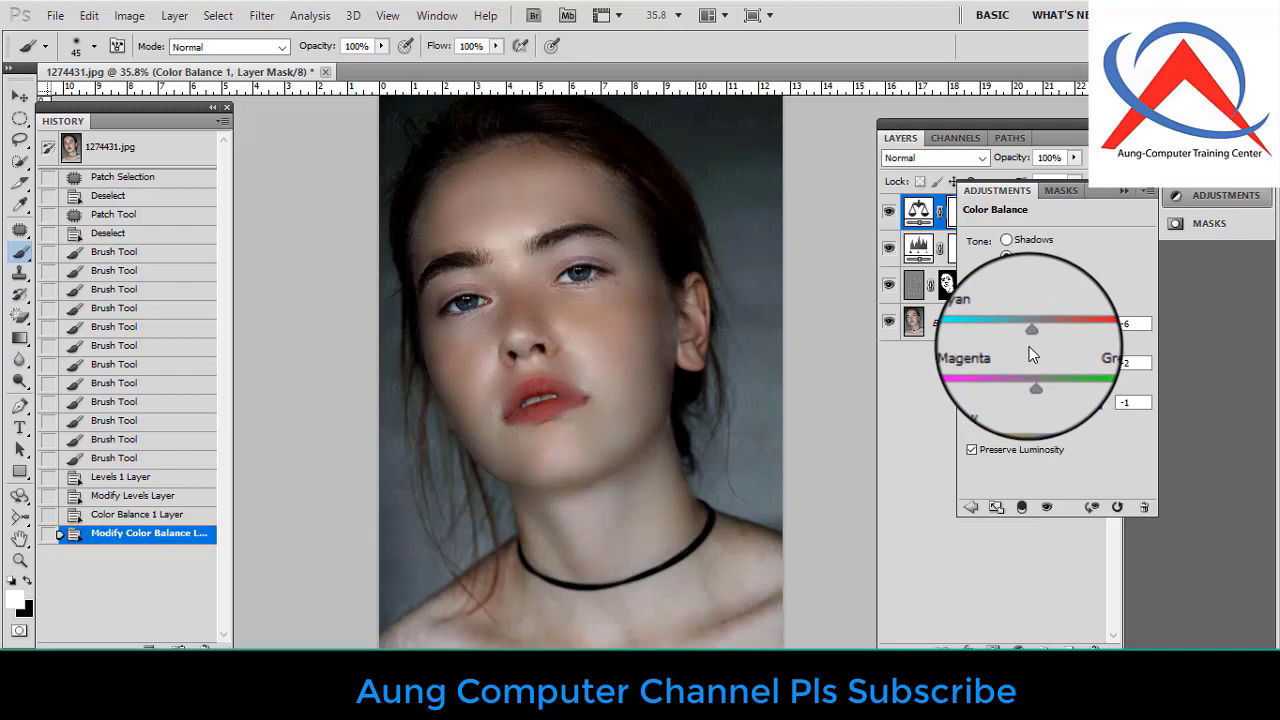
pyautogui.click(1124, 190)
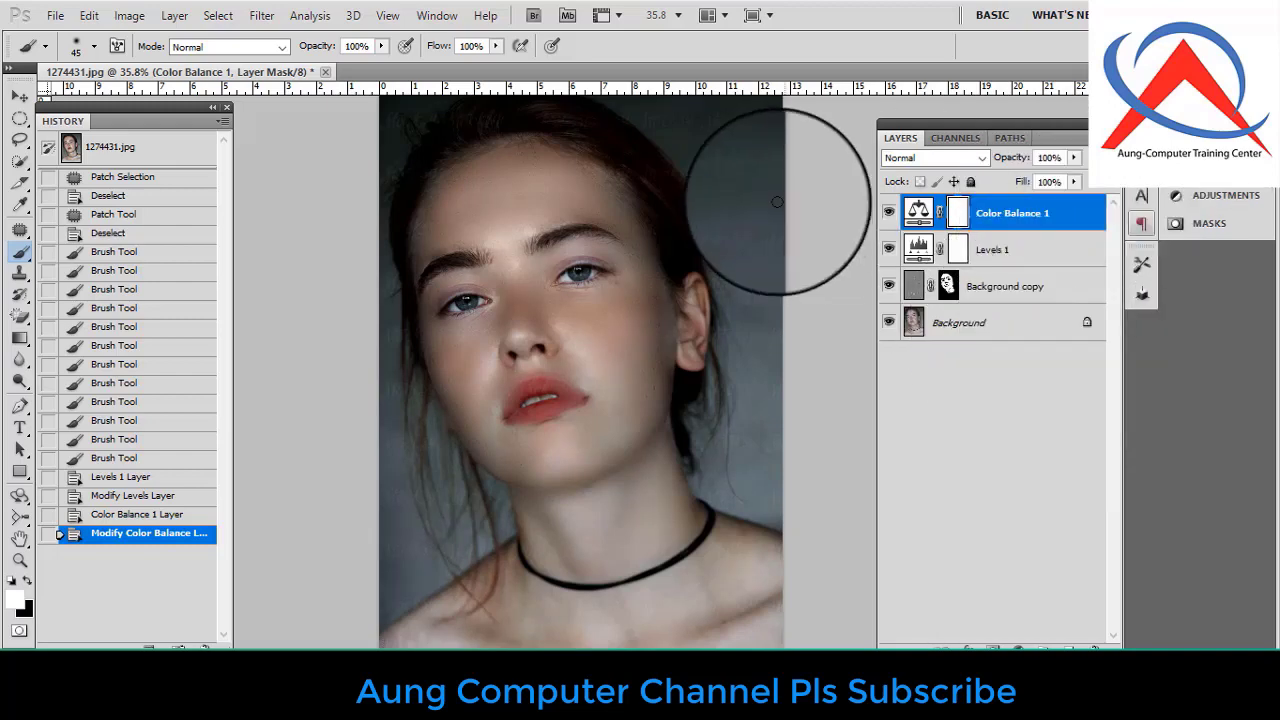
# Compare the color-adjusted portrait with the original photo state, return to the latest state and examine the face and neck closely.
pyautogui.scroll(3, 610, 189)
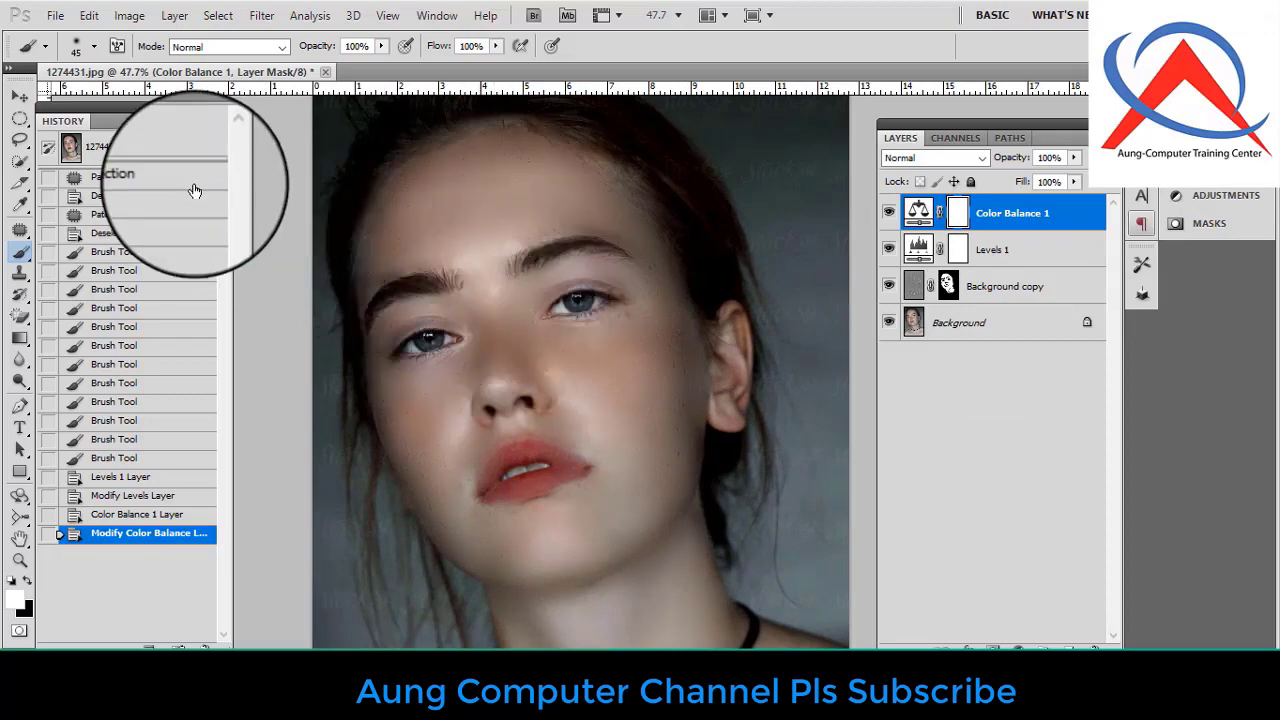
pyautogui.click(175, 155)
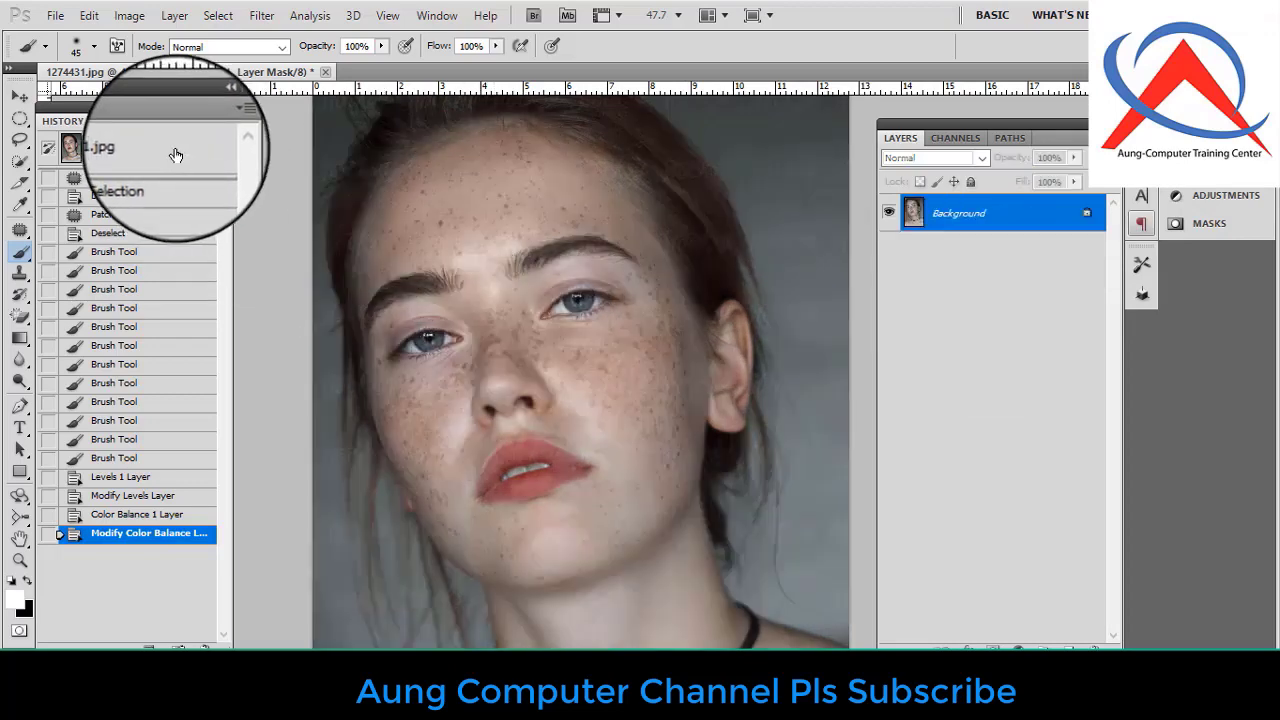
pyautogui.click(147, 541)
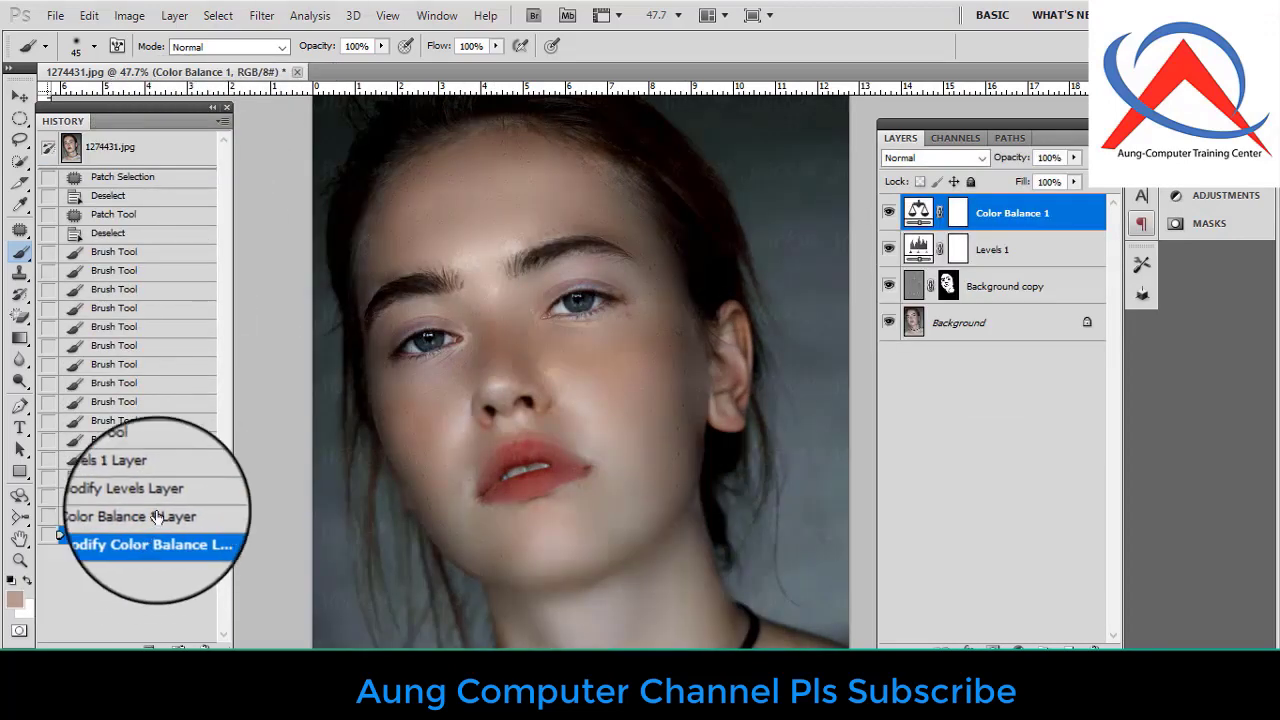
pyautogui.scroll(-2, 578, 372)
pyautogui.scroll(-1, 578, 372)
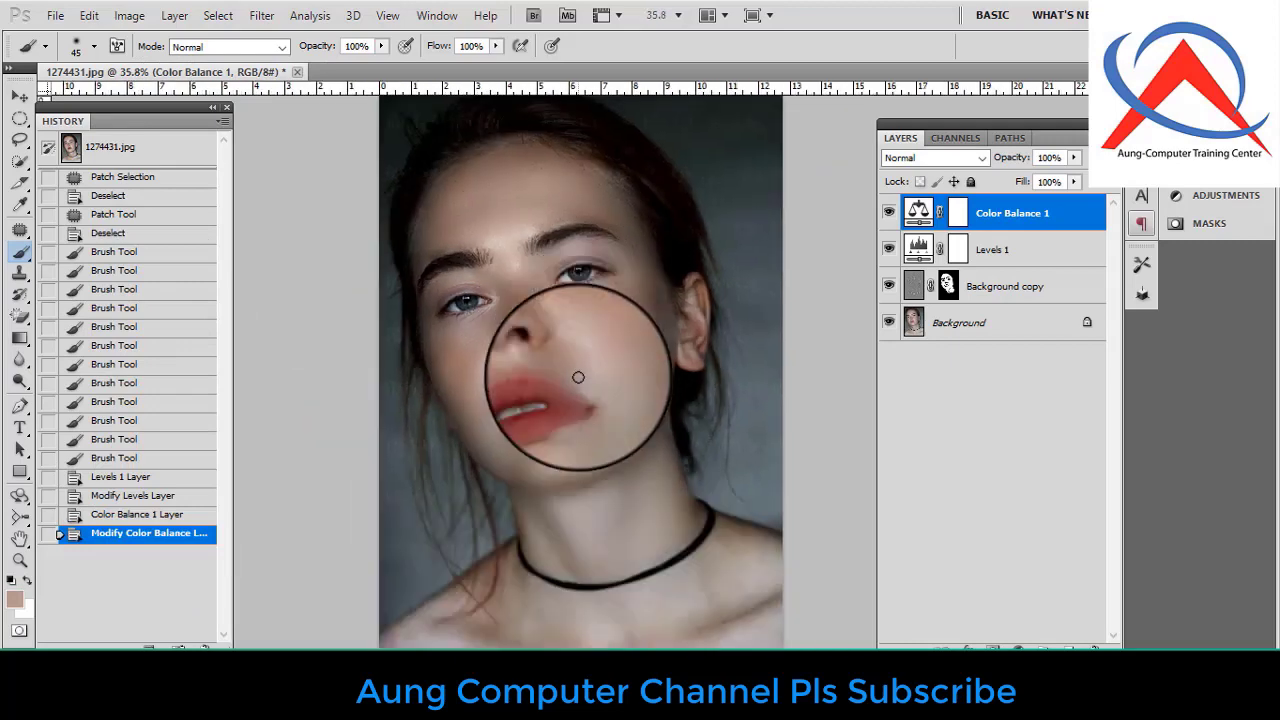
pyautogui.scroll(1, 589, 266)
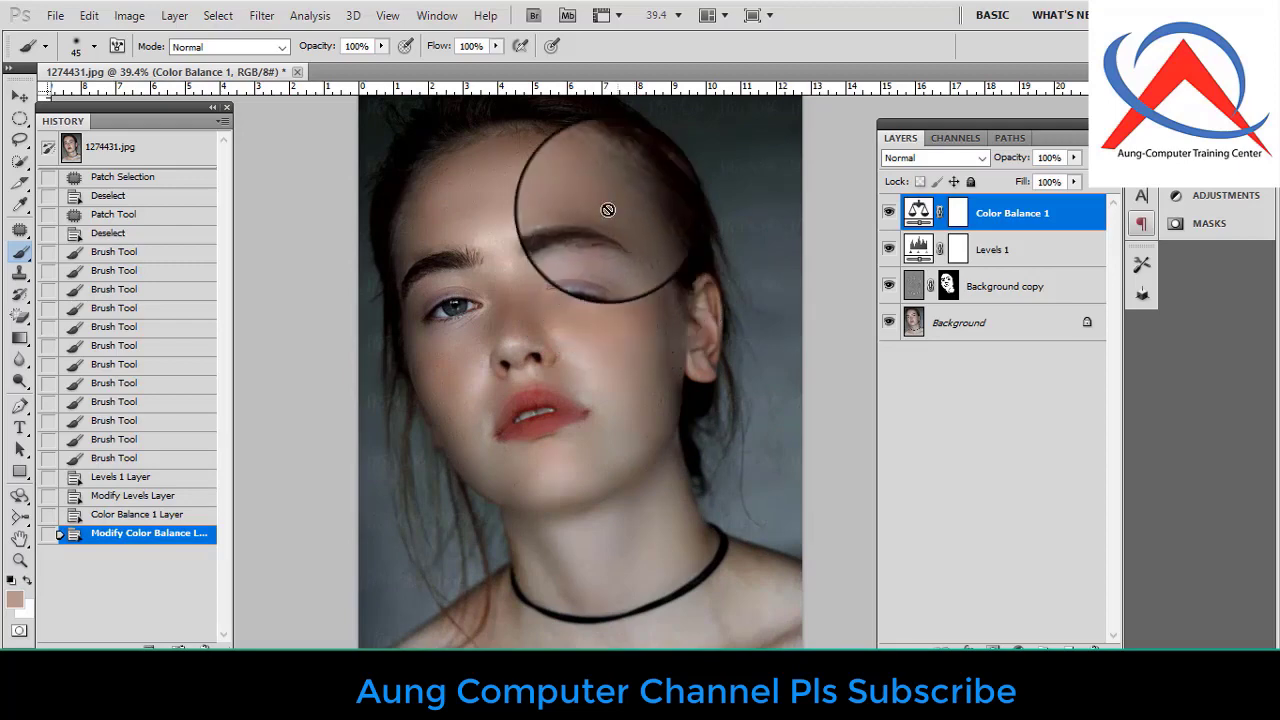
pyautogui.scroll(5, 582, 195)
pyautogui.scroll(-2, 590, 246)
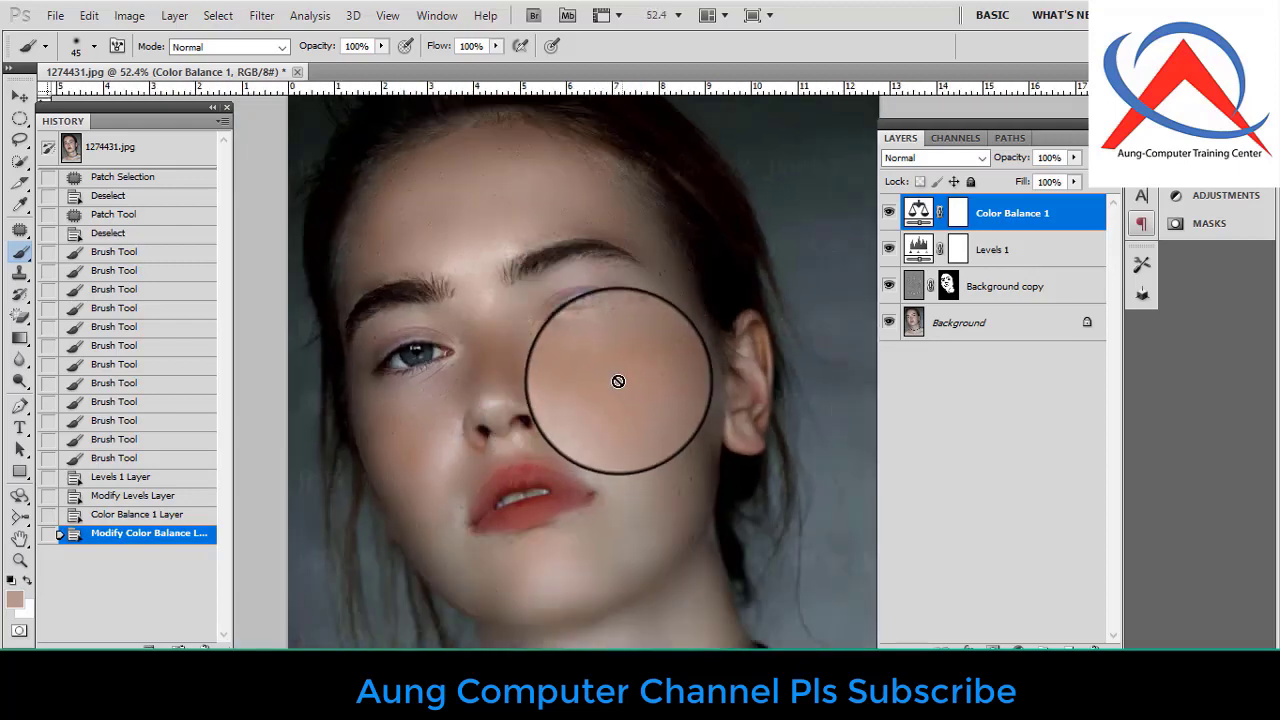
pyautogui.press('space')
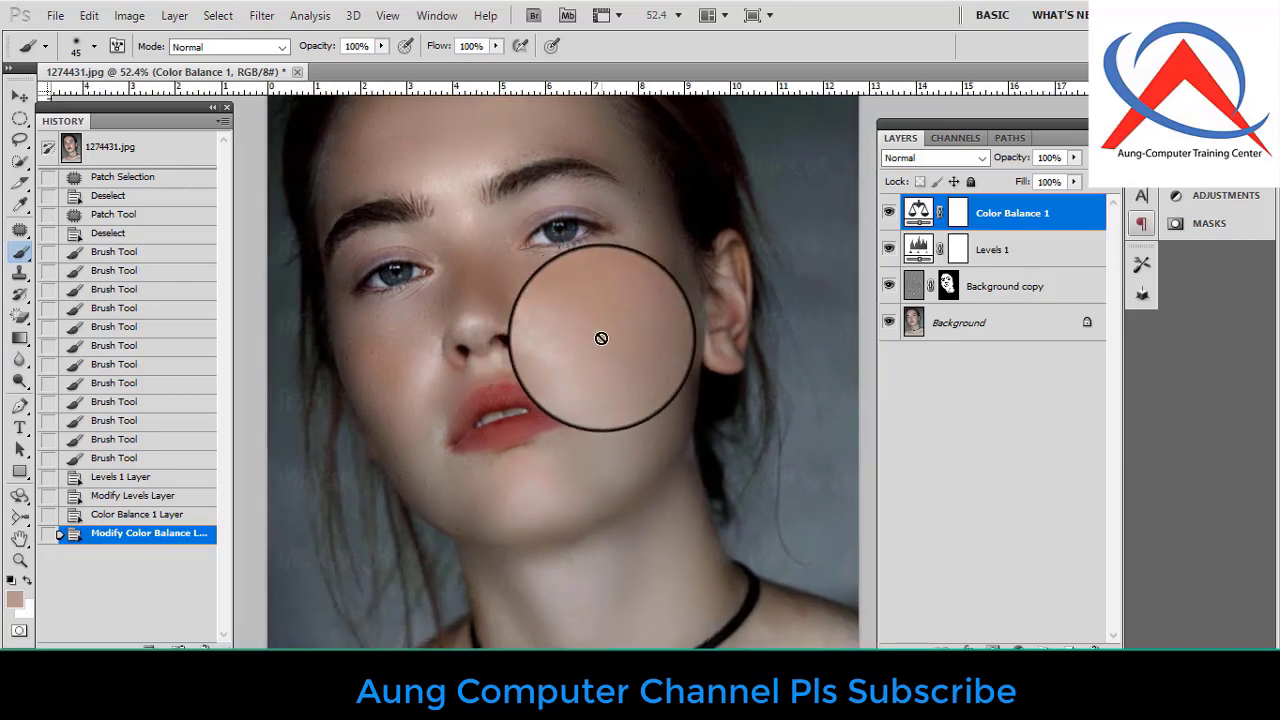
pyautogui.press('space')
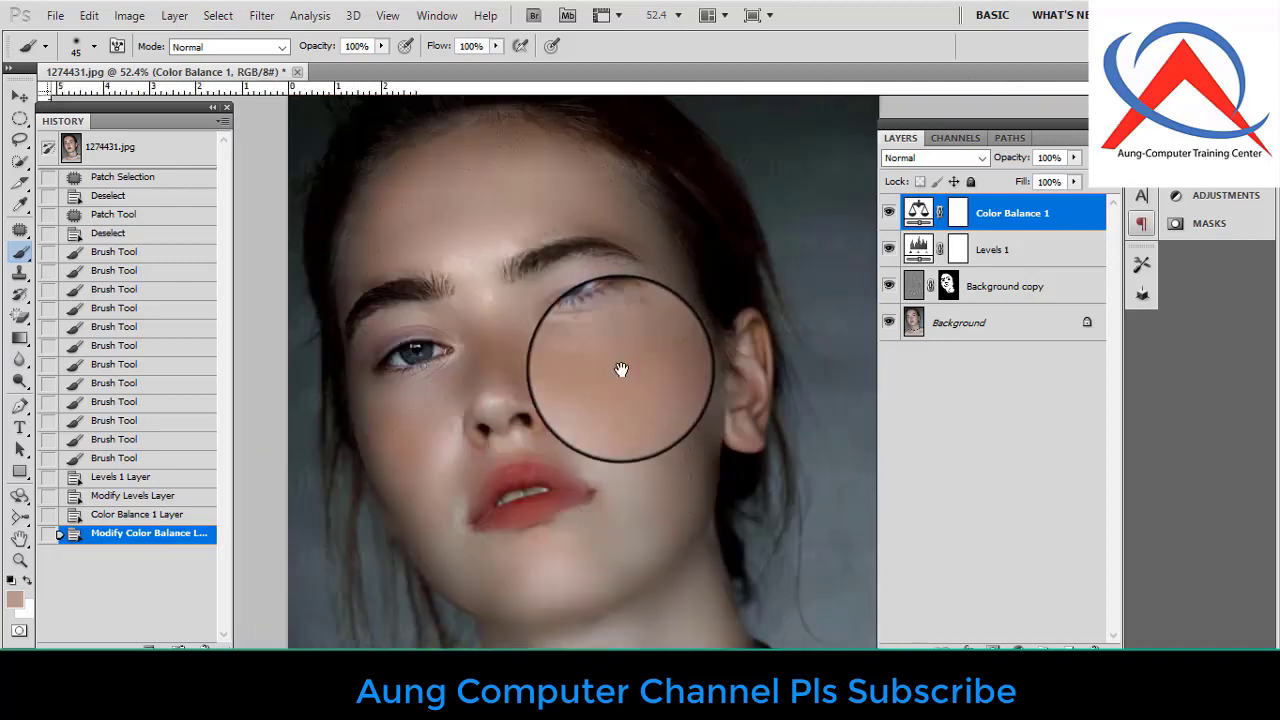